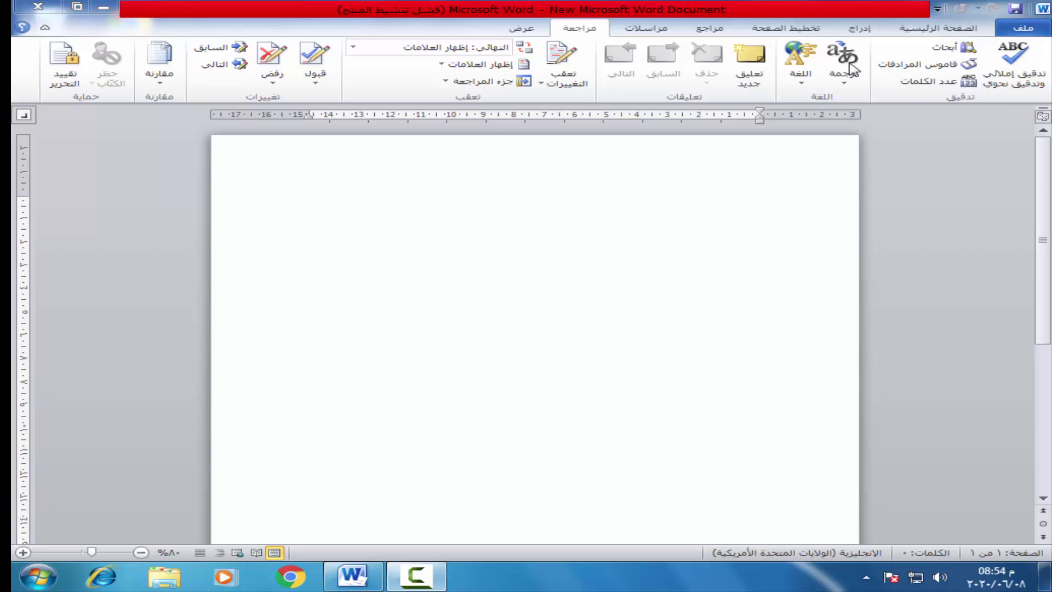
pyautogui.doubleClick(783, 186)
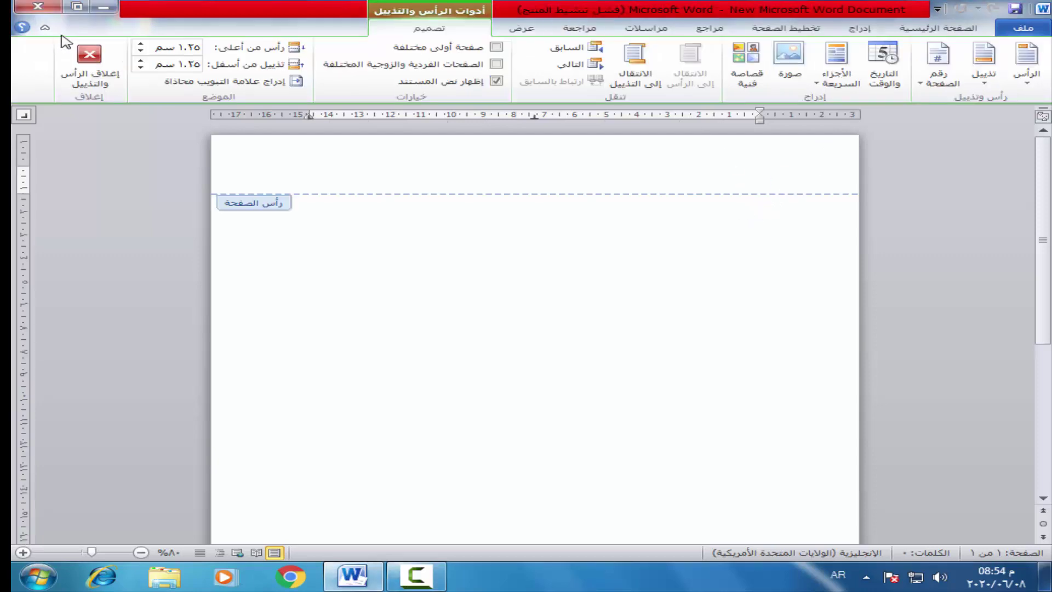
pyautogui.write('1')
pyautogui.click(90, 61)
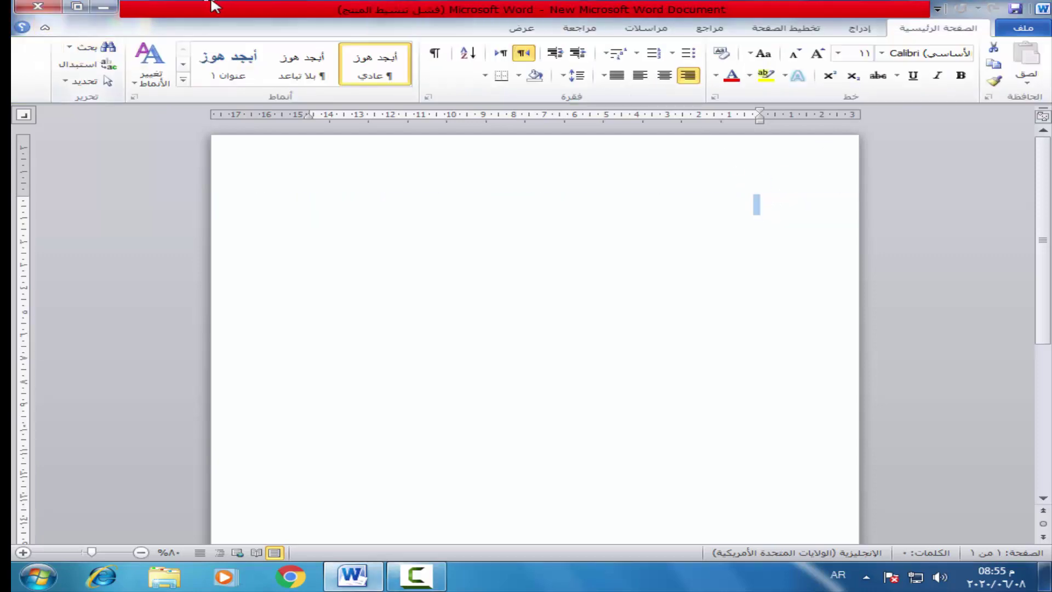
# Step: Enter "أنا اشاهذ" at the start of the blank page, discarding the extra word begun after it
pyautogui.write('أ')
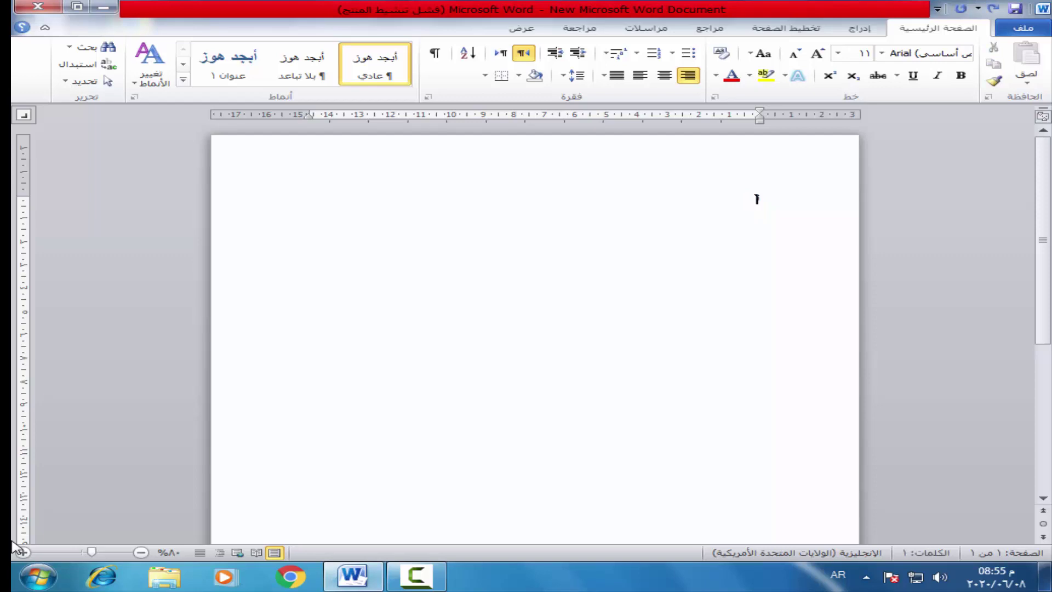
pyautogui.write('نا')
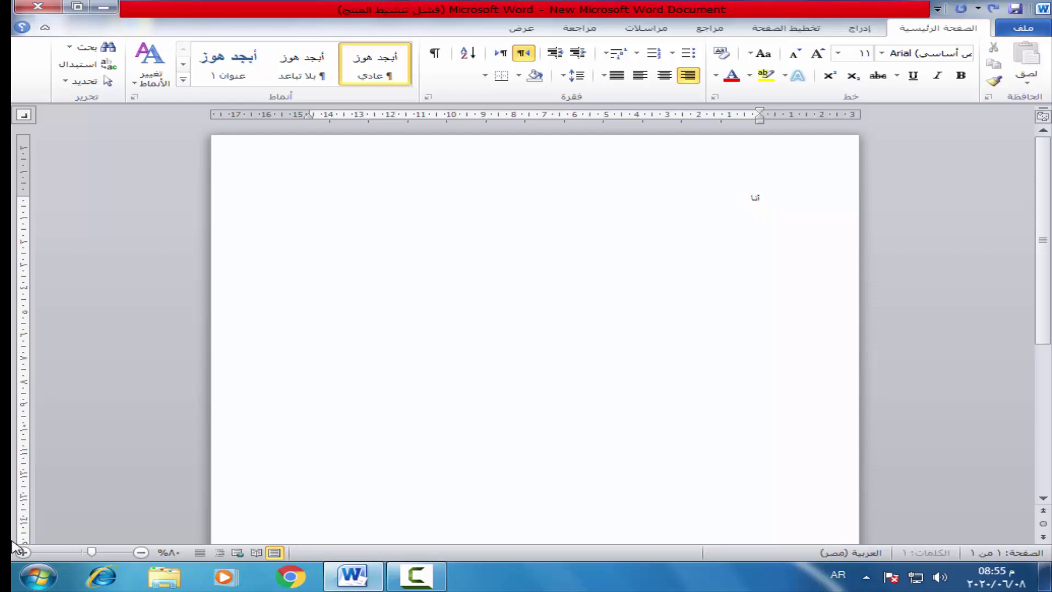
pyautogui.write(' ا')
pyautogui.write('شاه')
pyautogui.write('د')
pyautogui.write(' كر')
pyautogui.write('ة')
pyautogui.press('BackSpace')
pyautogui.press('BackSpace')
pyautogui.press('BackSpace')
# Step: Complete the sentence with "برنامج علي التليزيون" and change the first letter of برنامج to ت
pyautogui.hotkey('alt', 'shift')
pyautogui.write('ب')
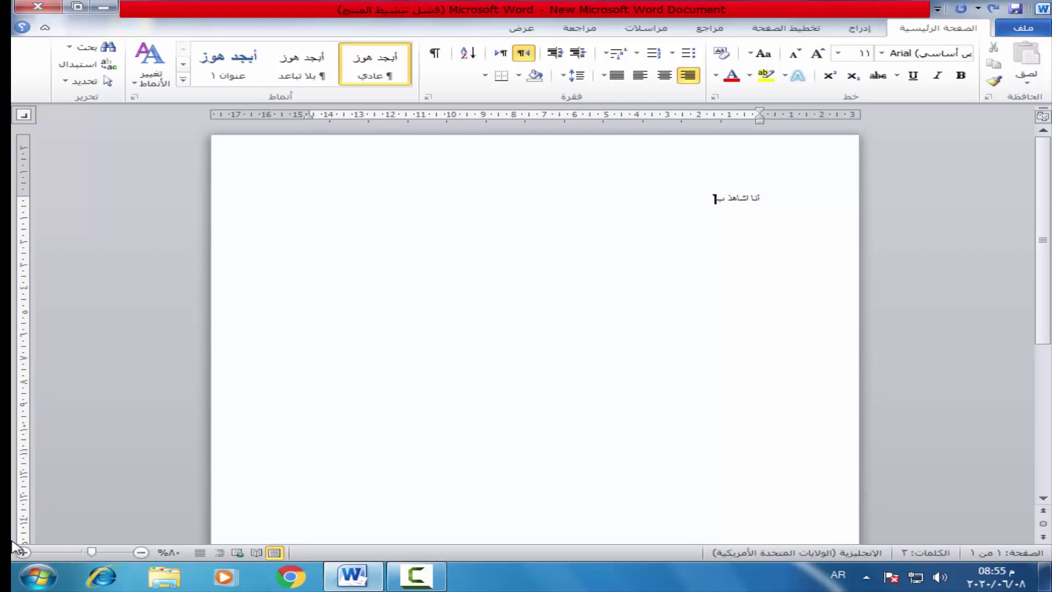
pyautogui.write('رنامج')
pyautogui.hotkey('alt', 'shift')
pyautogui.write('علي')
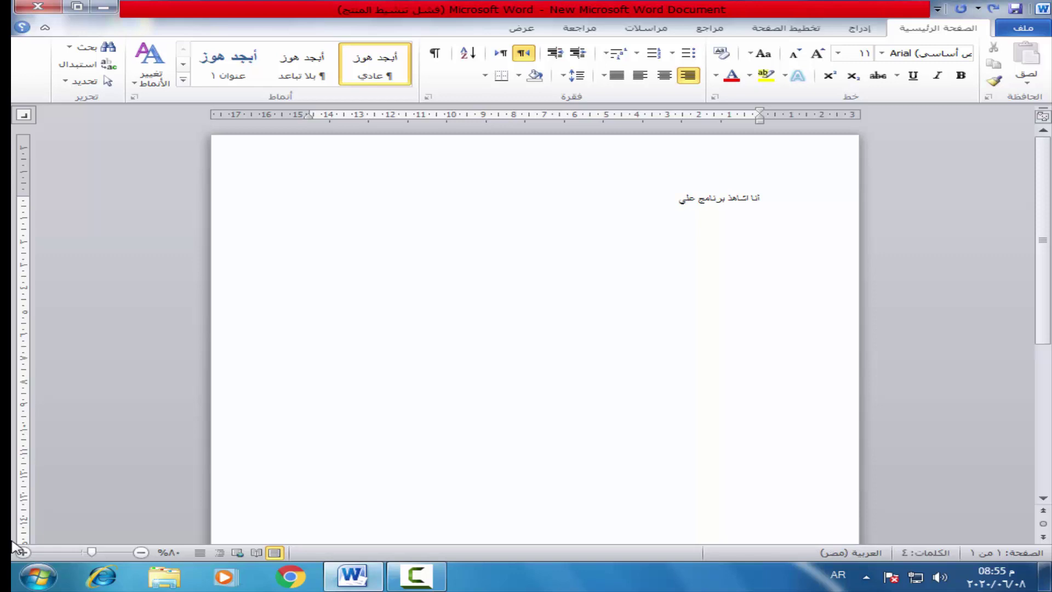
pyautogui.write(' التليفزيون')
pyautogui.press('Delete')
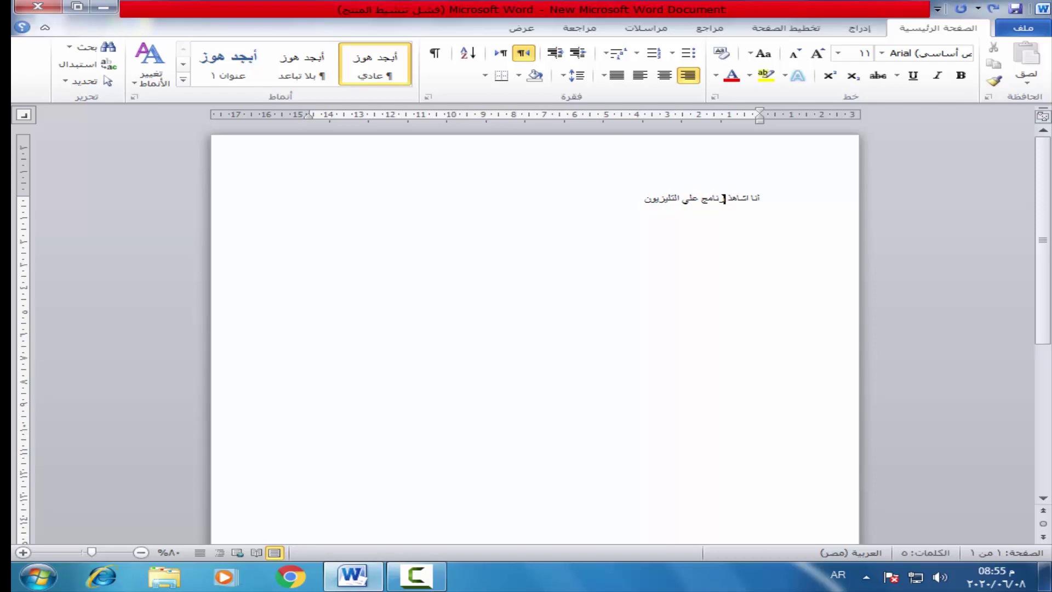
pyautogui.write('ت')
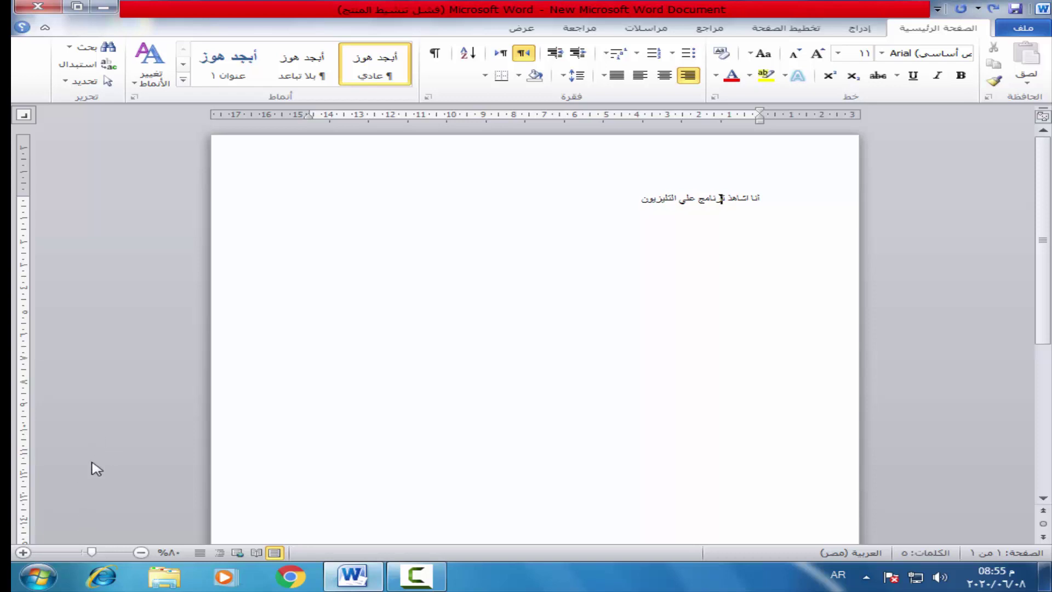
# Step: Enlarge the whole sentence to 20 pt and make it bold
pyautogui.tripleClick(706, 203)
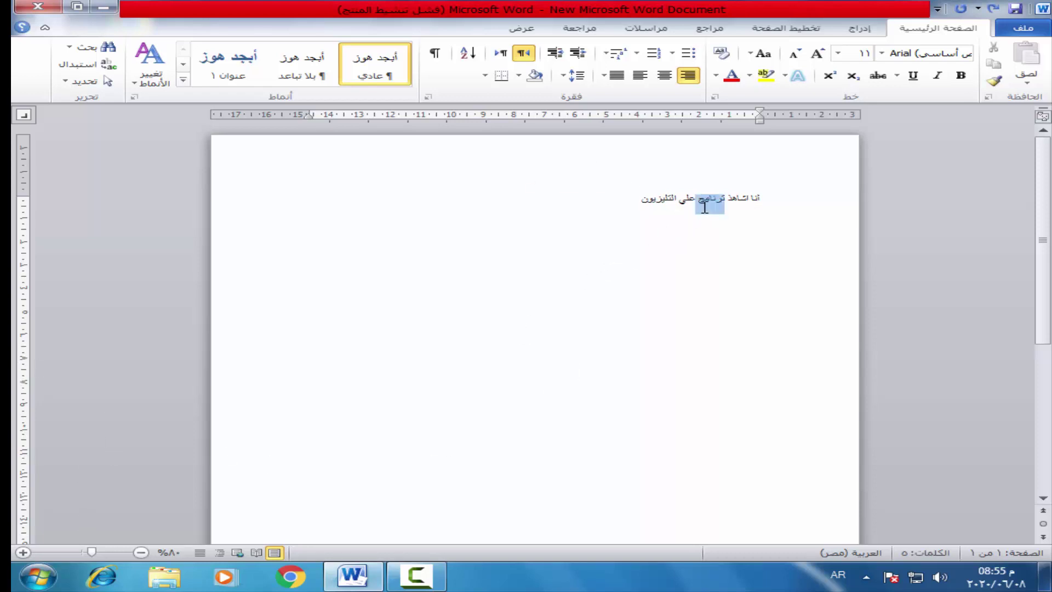
pyautogui.click(817, 53)
pyautogui.click(817, 54)
pyautogui.click(818, 53)
pyautogui.click(818, 54)
pyautogui.click(817, 53)
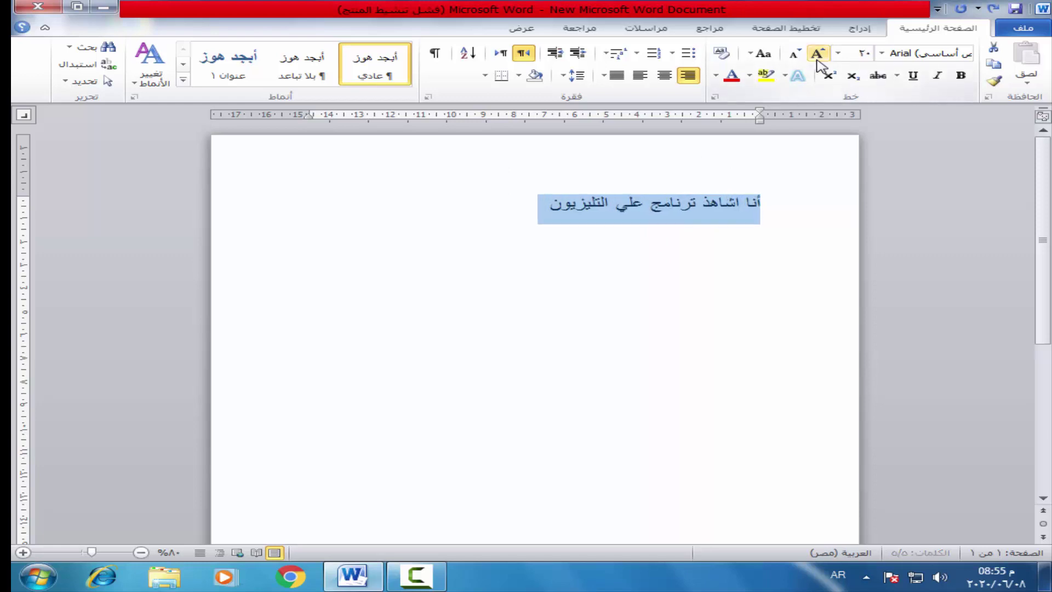
pyautogui.click(961, 75)
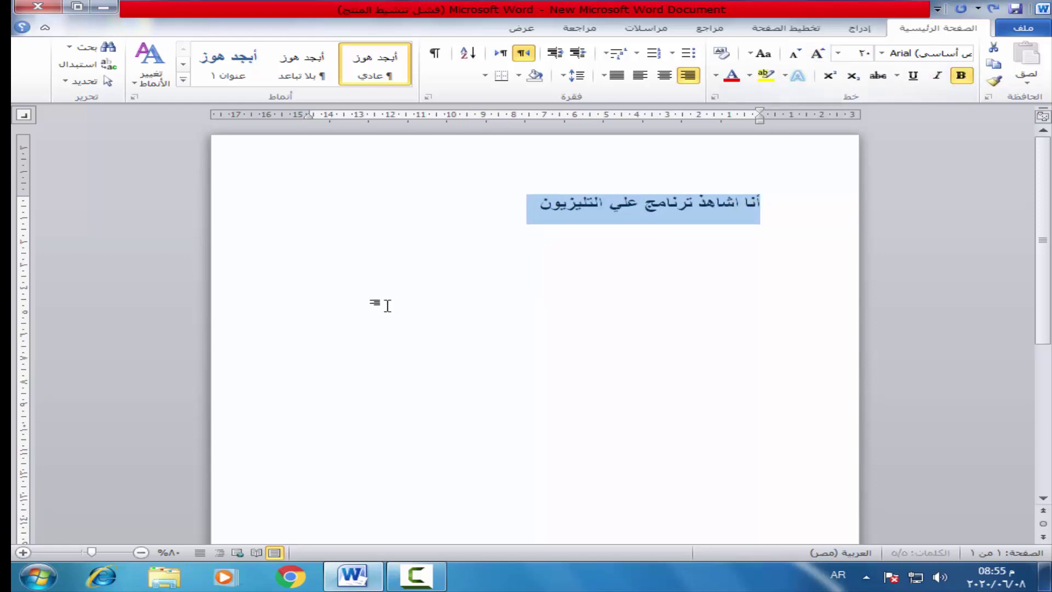
pyautogui.click(465, 242)
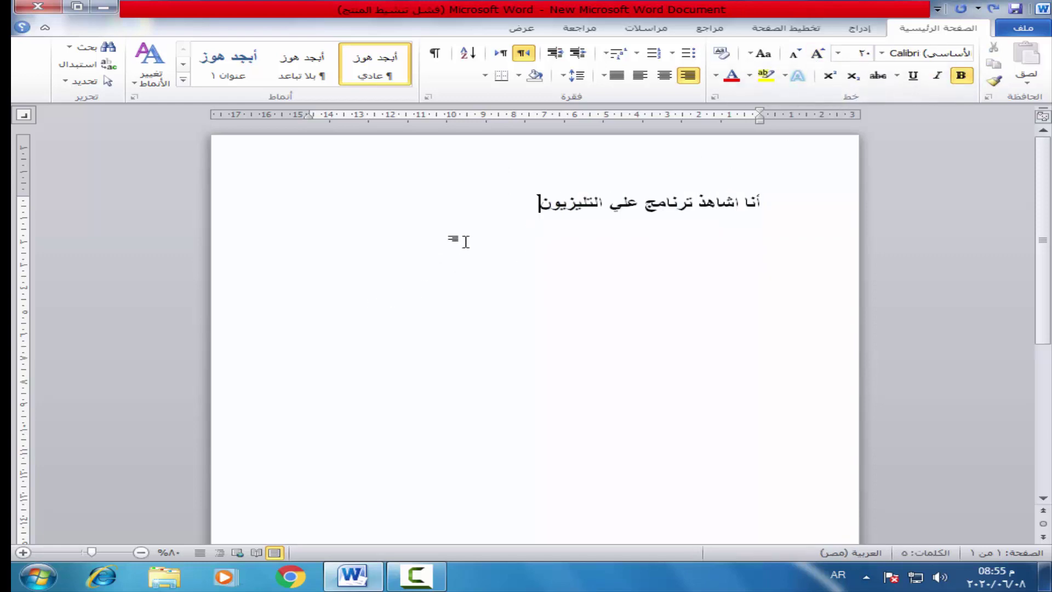
# Step: Examine the spelling and grammar check's suggestions and ignore options for the word اشاهذ, closing the check each time without changes
pyautogui.doubleClick(707, 204)
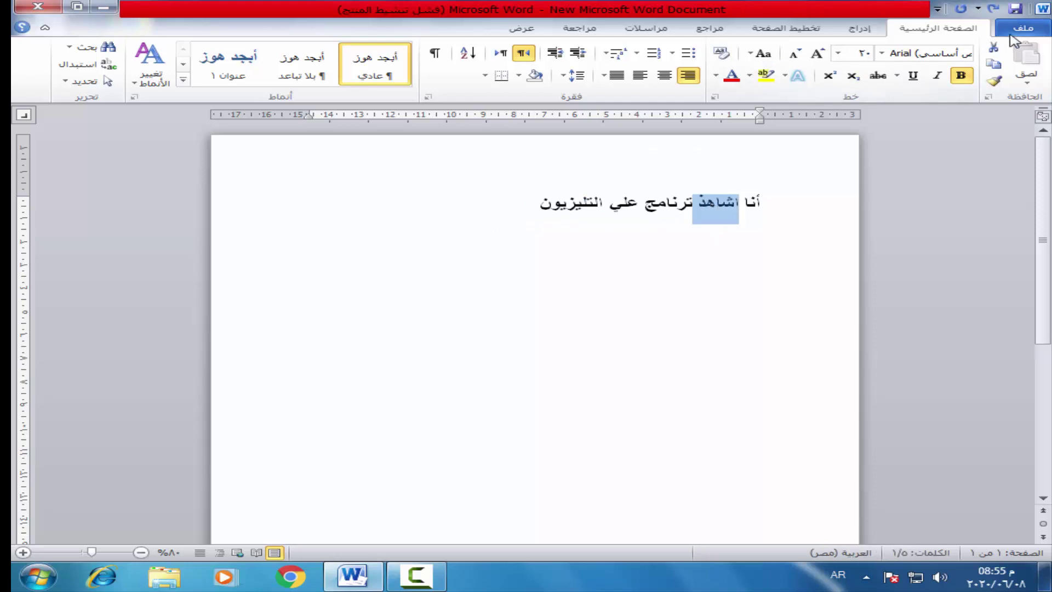
pyautogui.click(581, 28)
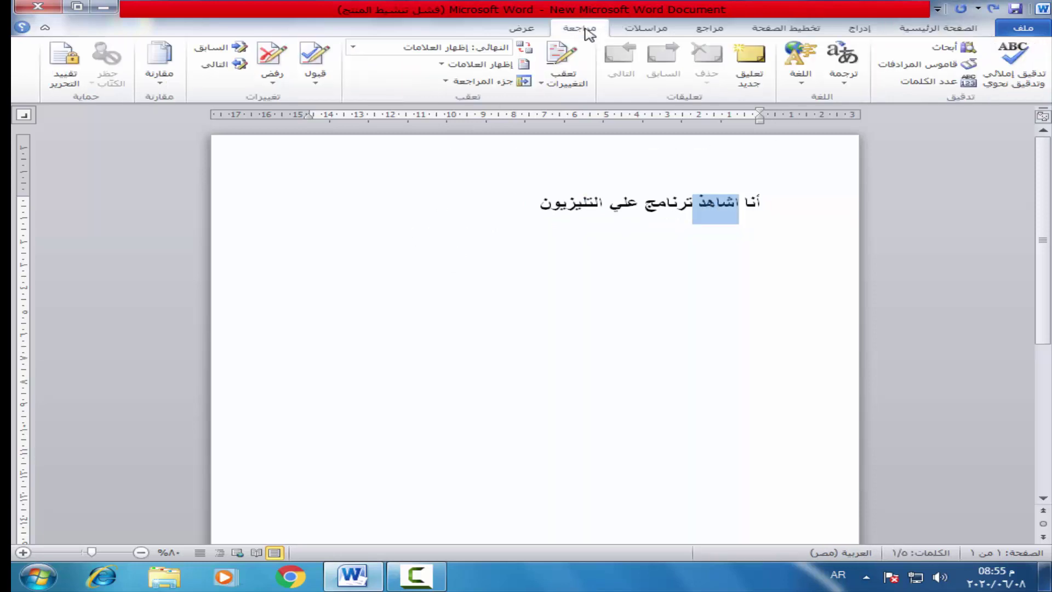
pyautogui.click(1013, 65)
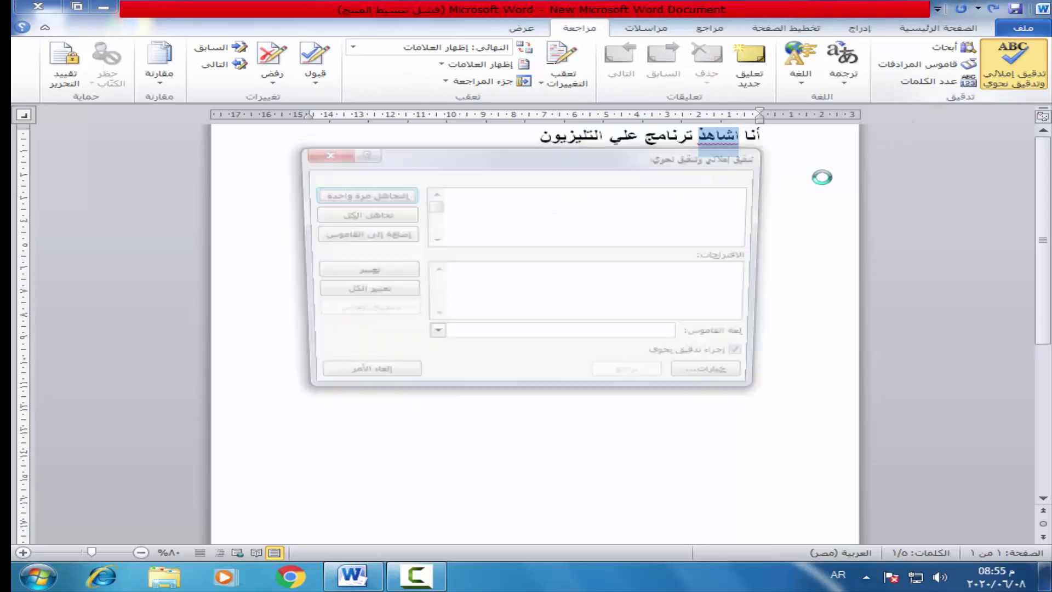
pyautogui.click(332, 156)
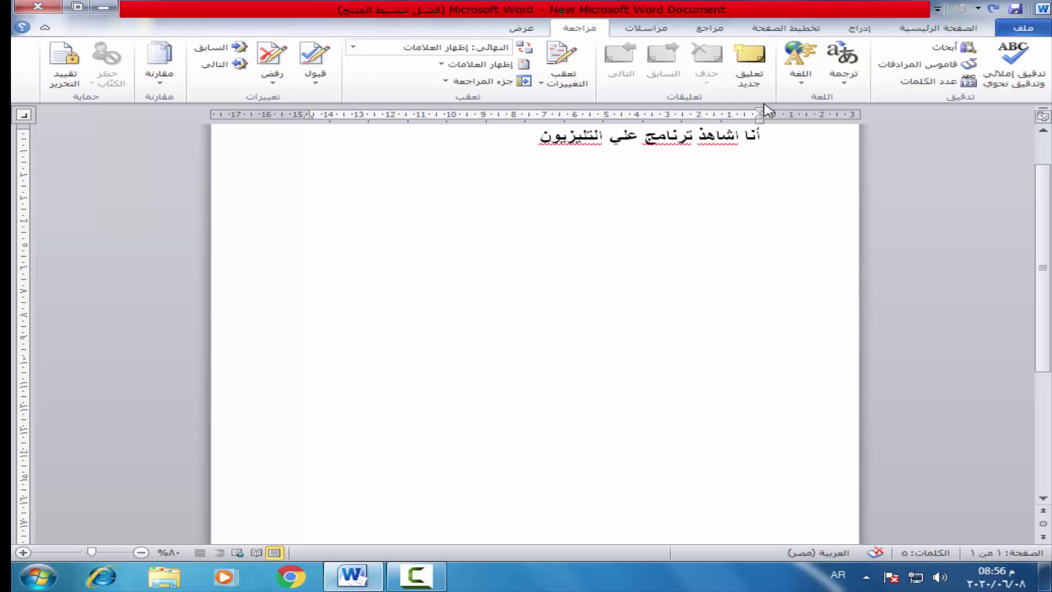
pyautogui.click(1028, 72)
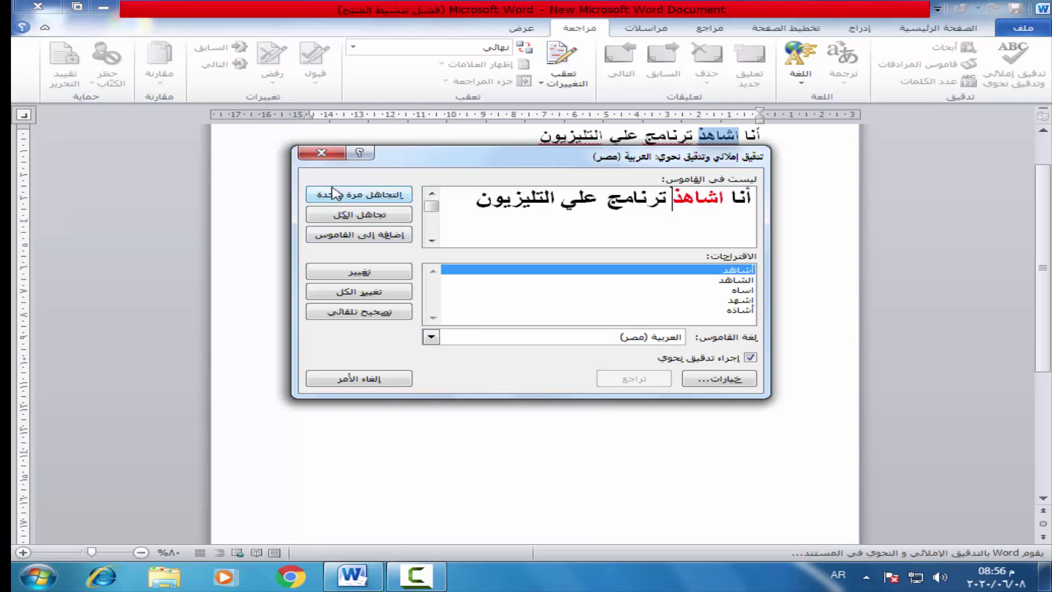
pyautogui.click(327, 157)
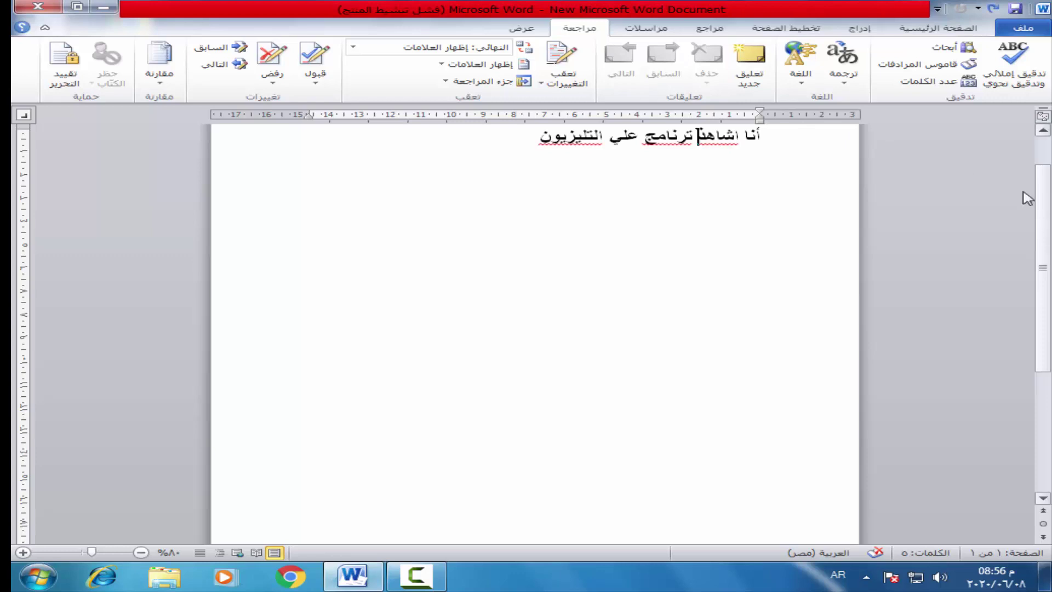
pyautogui.click(1014, 63)
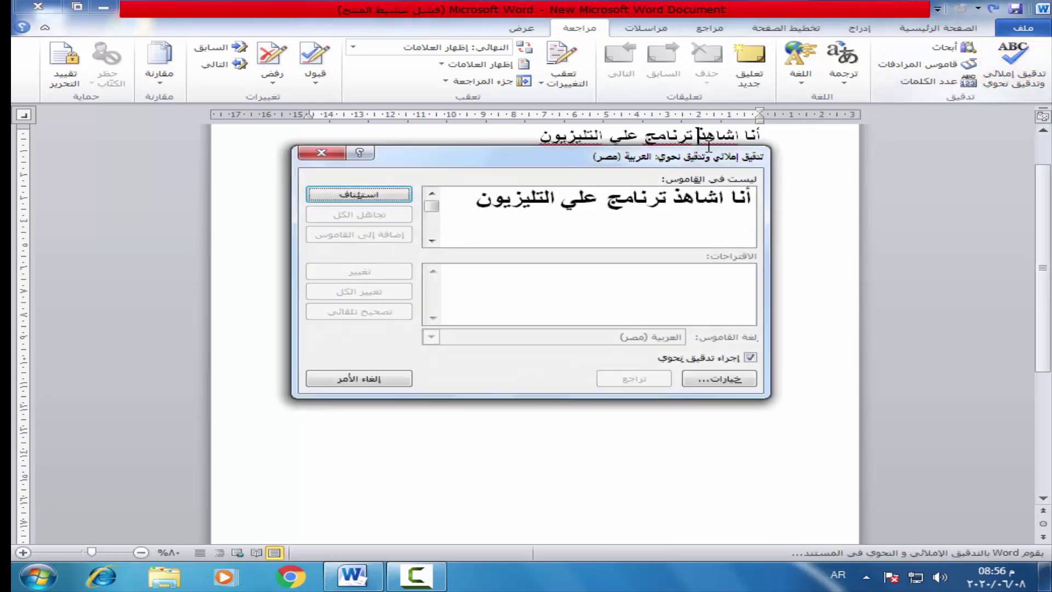
pyautogui.click(331, 153)
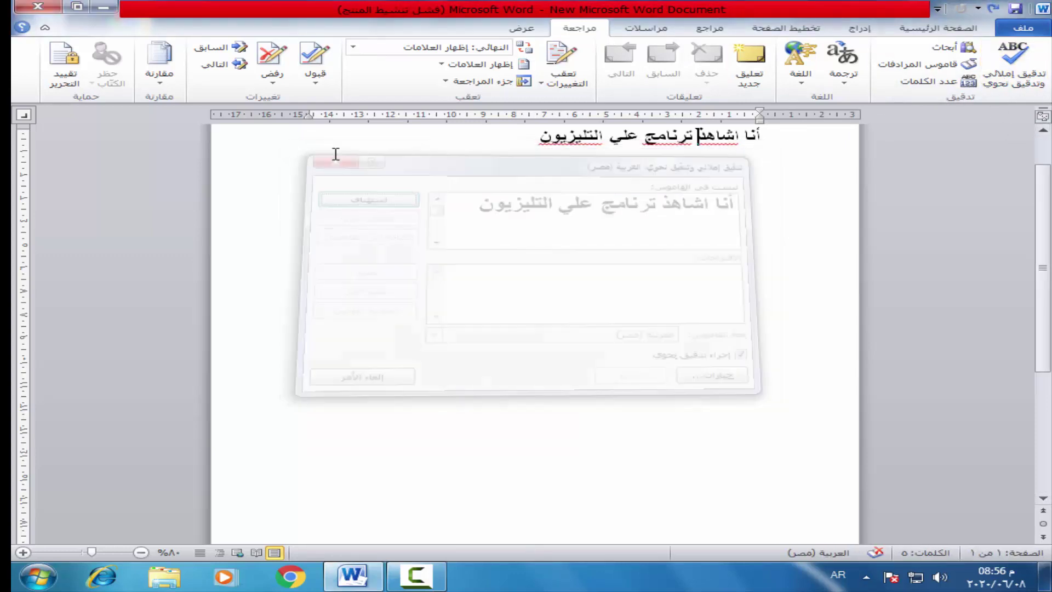
pyautogui.click(1014, 63)
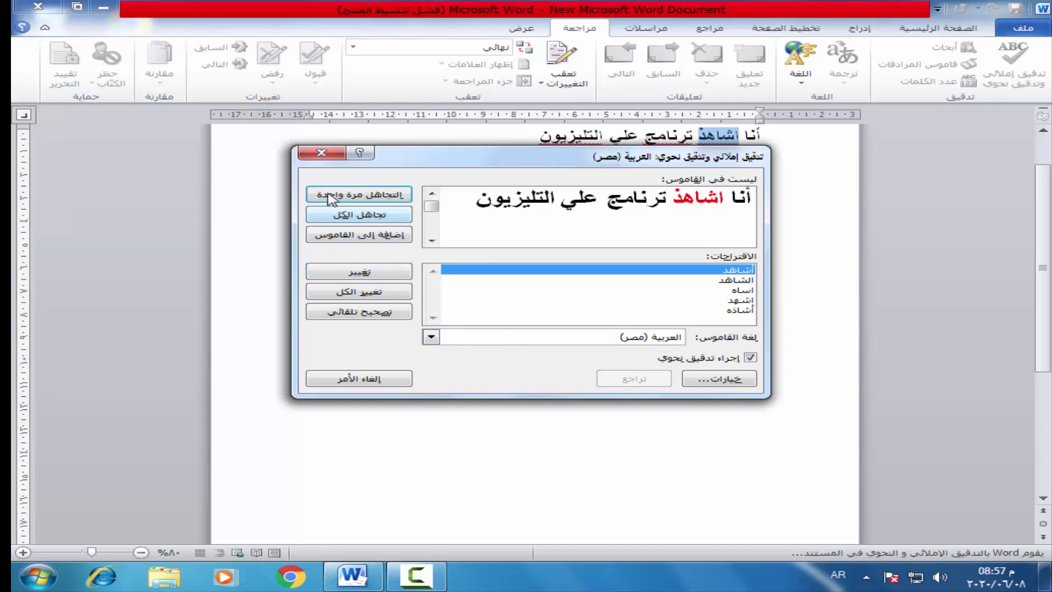
pyautogui.click(321, 152)
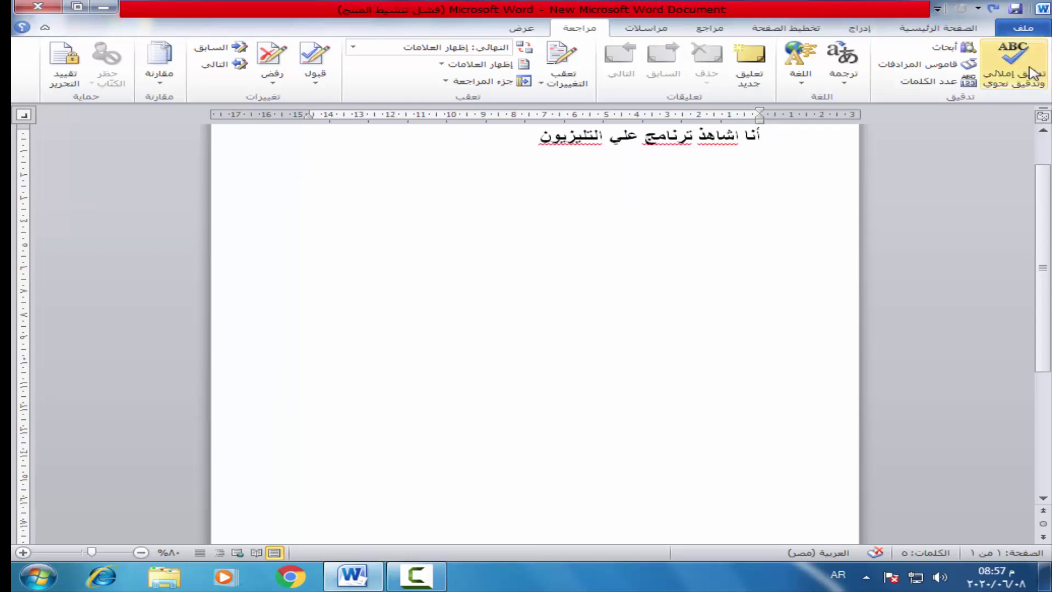
# Step: Run the spelling and grammar check and accept the corrections أشاهد, ترامج and التليفزيون, applying Change All for the last two
pyautogui.click(1004, 68)
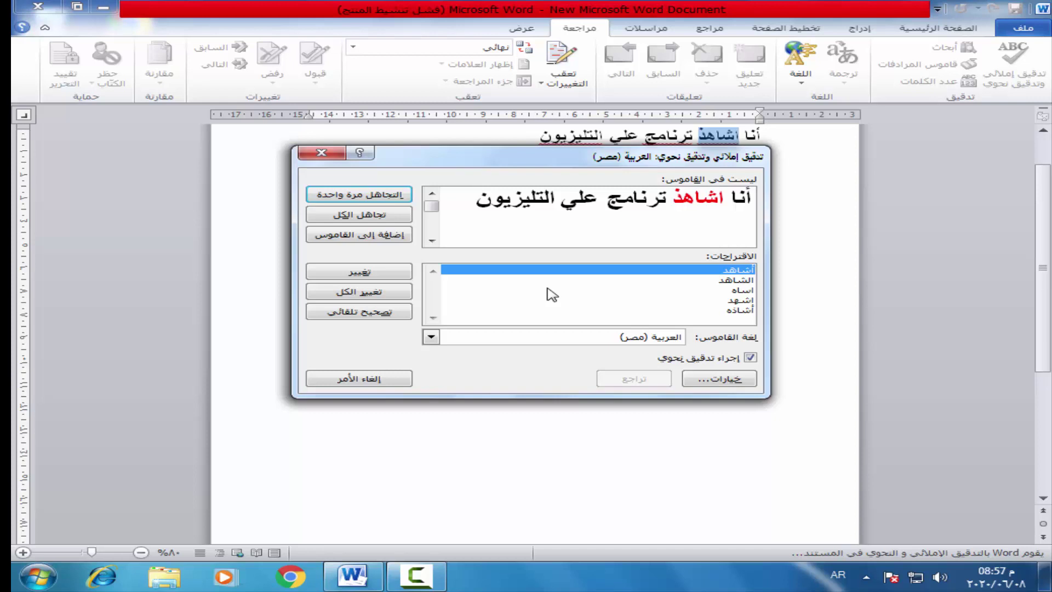
pyautogui.click(367, 271)
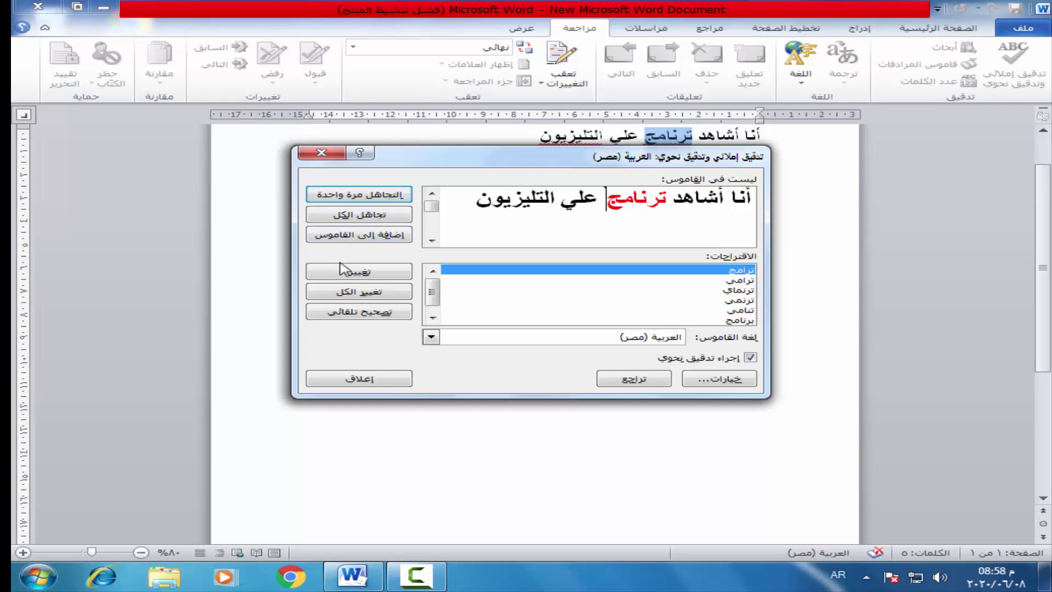
pyautogui.click(354, 291)
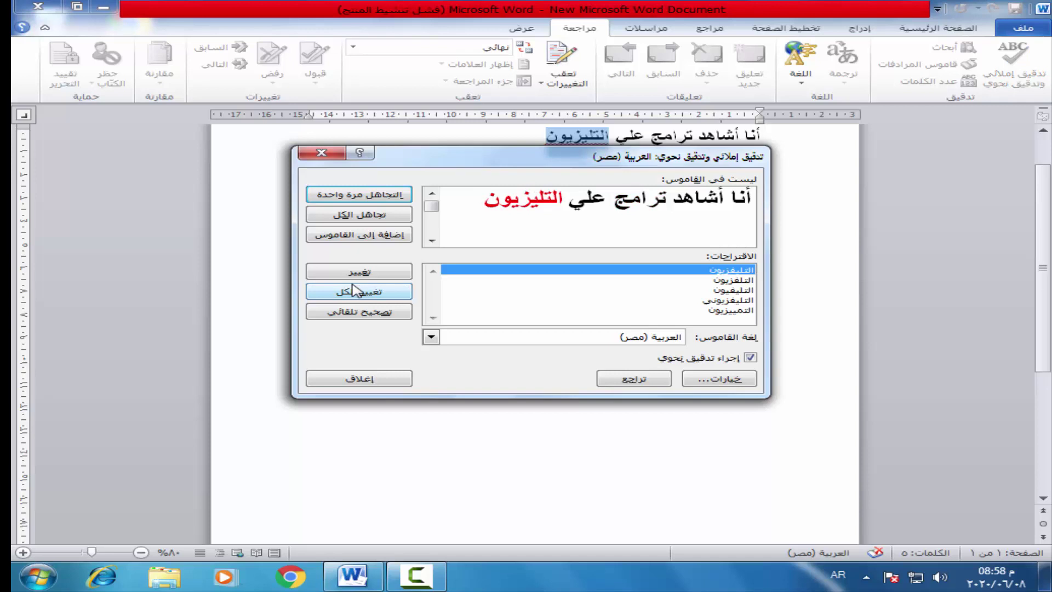
pyautogui.click(354, 291)
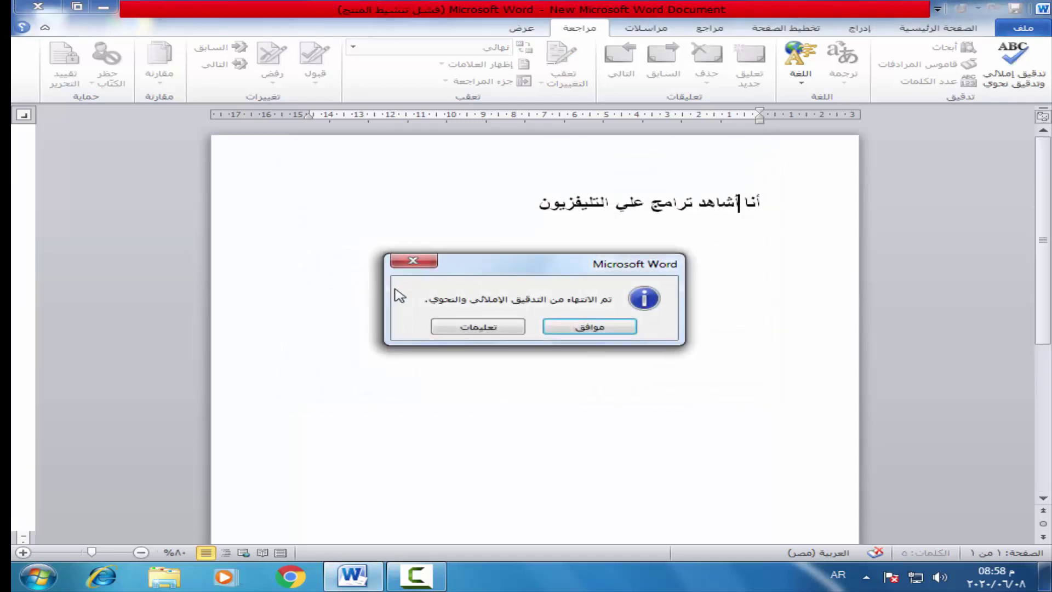
pyautogui.click(582, 328)
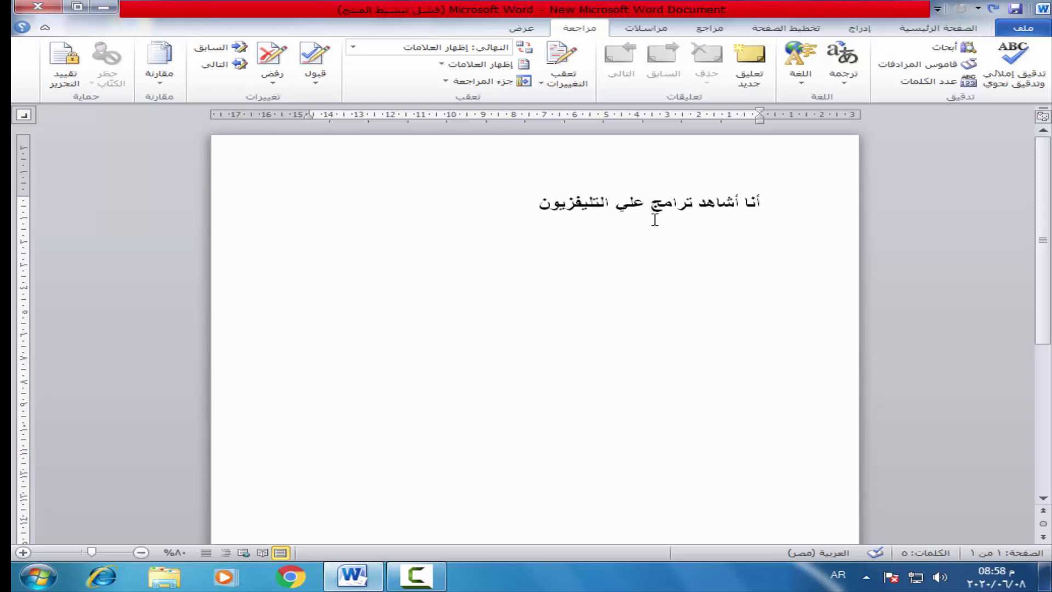
# Step: Replace the final letter of أشاهد with ذ and have the spelling check ignore that word once
pyautogui.moveTo(707, 213); pyautogui.dragTo(700, 213)
pyautogui.write('ذ')
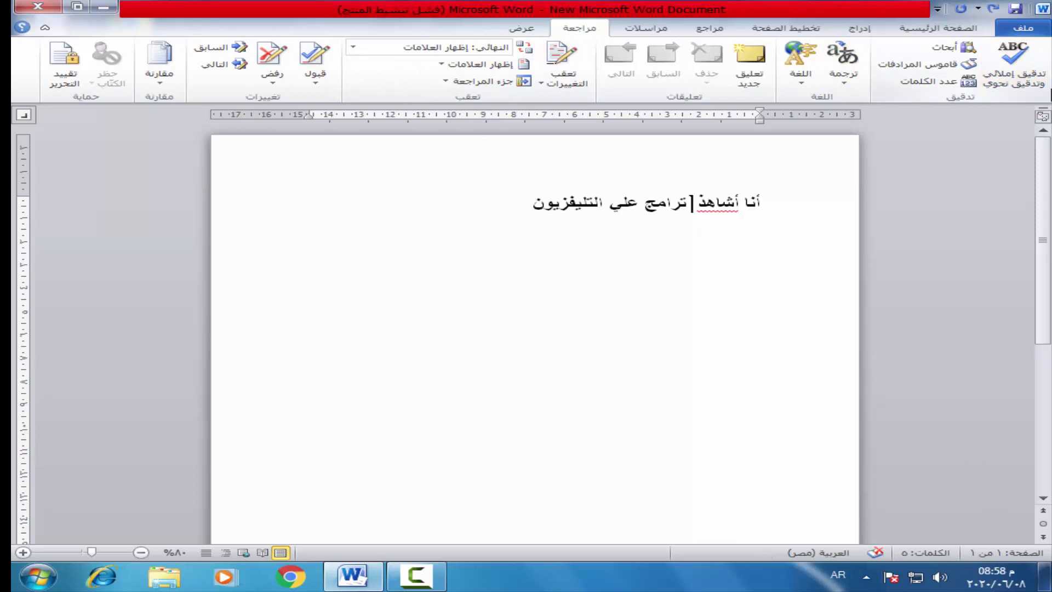
pyautogui.click(1036, 84)
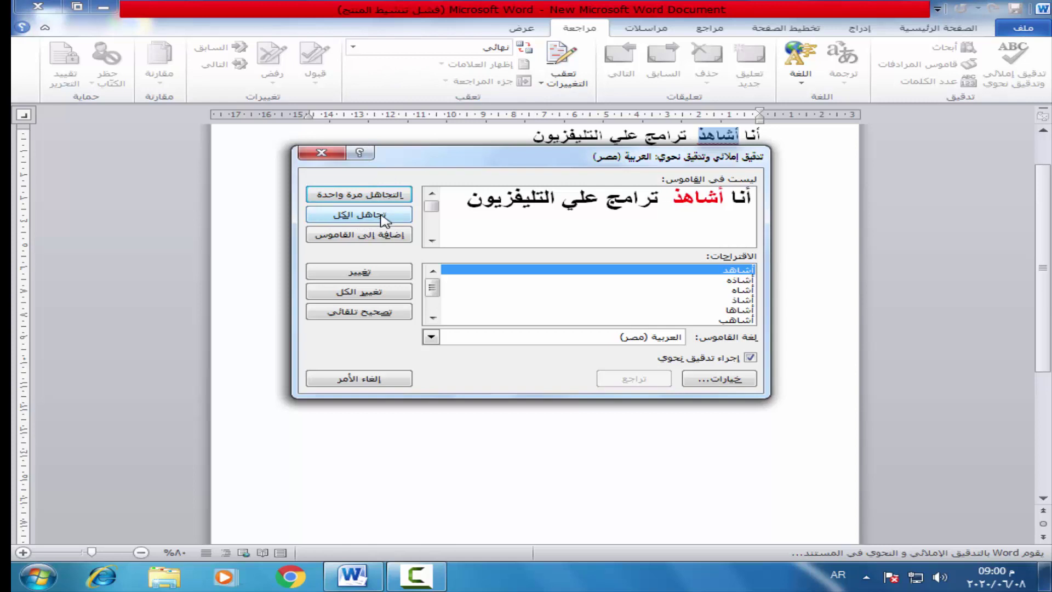
pyautogui.click(384, 197)
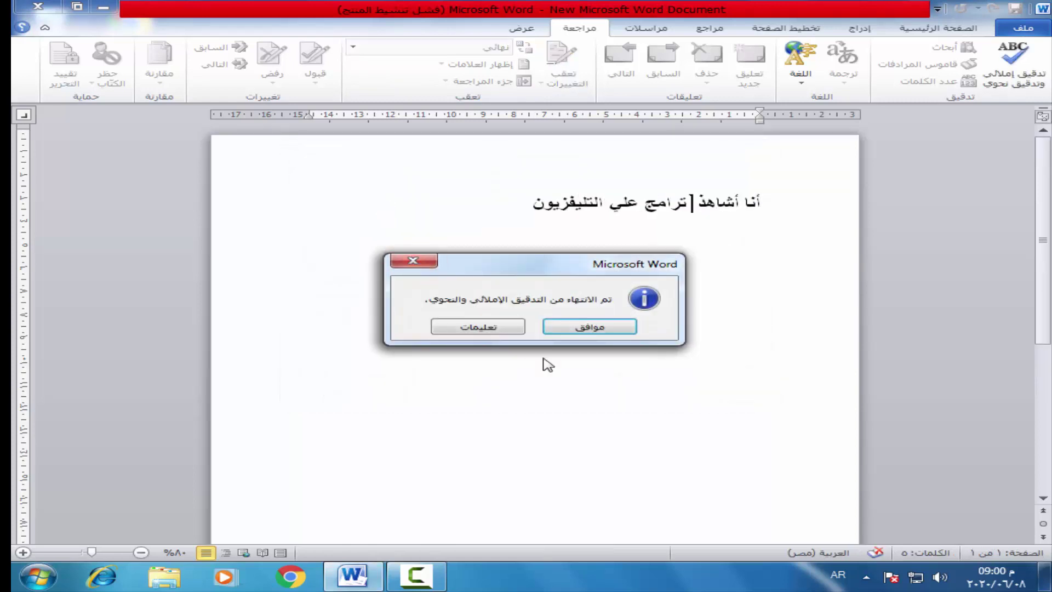
pyautogui.click(548, 328)
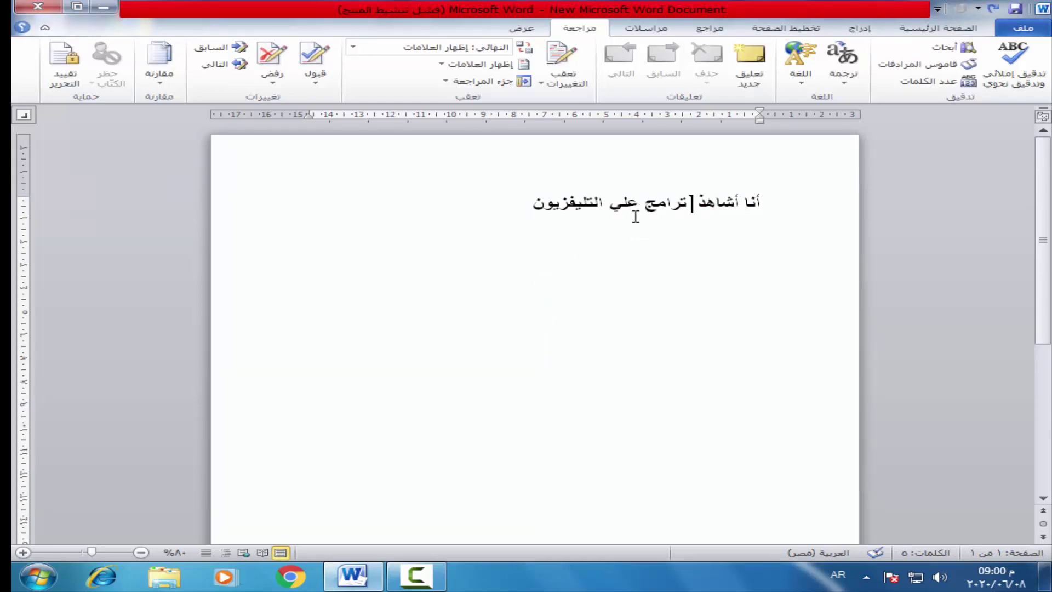
# Step: Remove the extra space after أشاهذ and re-enter the word's final letter ذ
pyautogui.press('BackSpace')
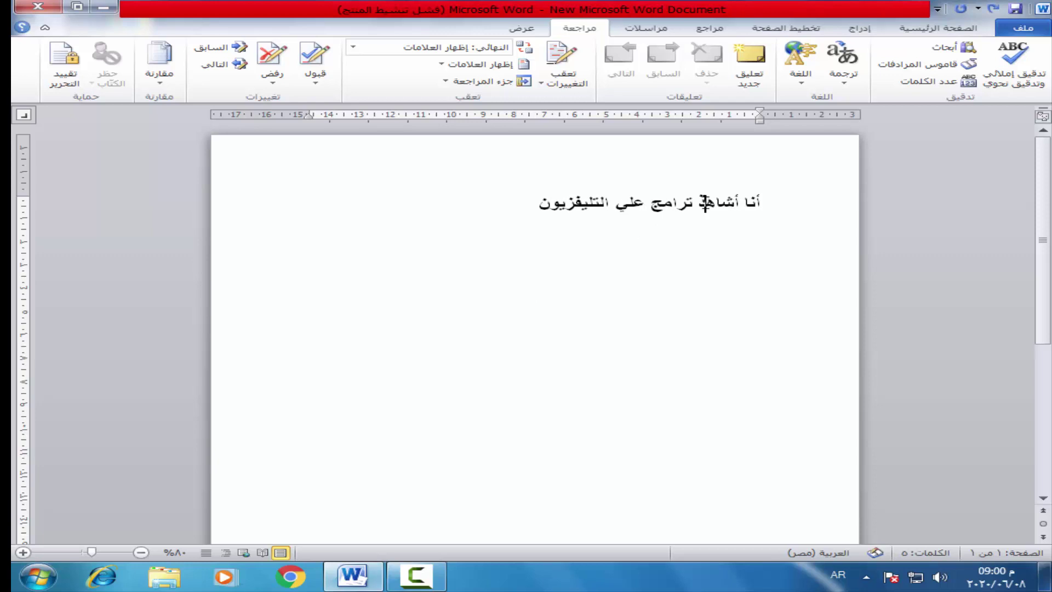
pyautogui.moveTo(698, 202); pyautogui.dragTo(708, 211)
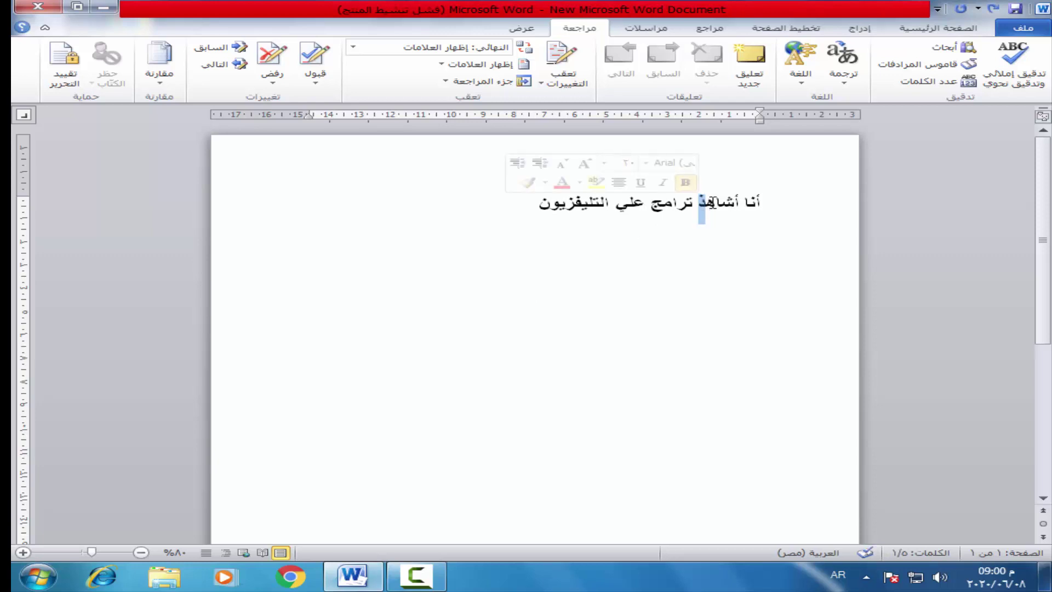
pyautogui.write('ذ')
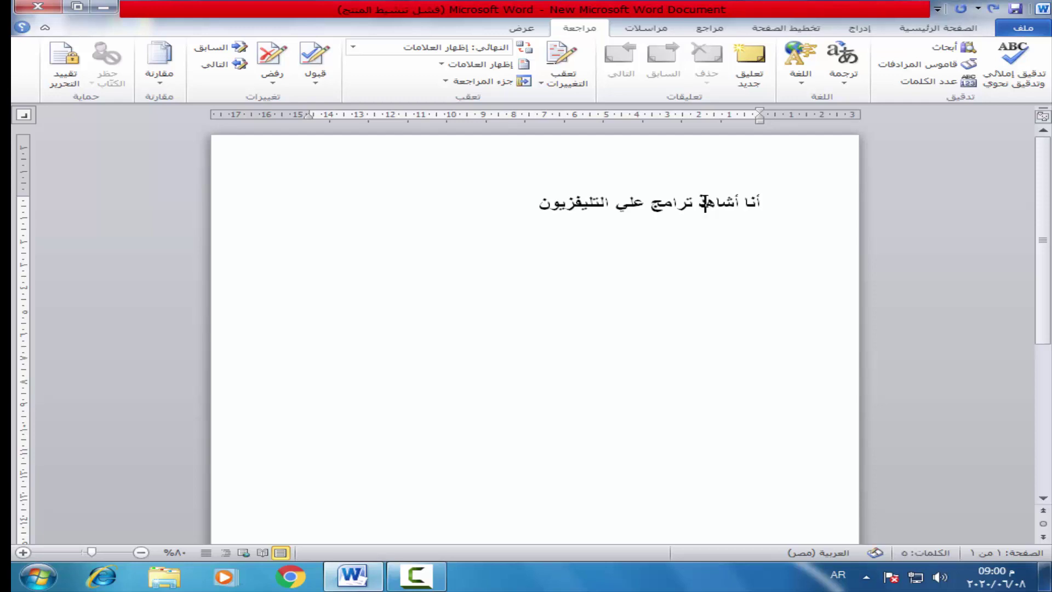
pyautogui.doubleClick(698, 202)
pyautogui.click(697, 202)
pyautogui.click(697, 203)
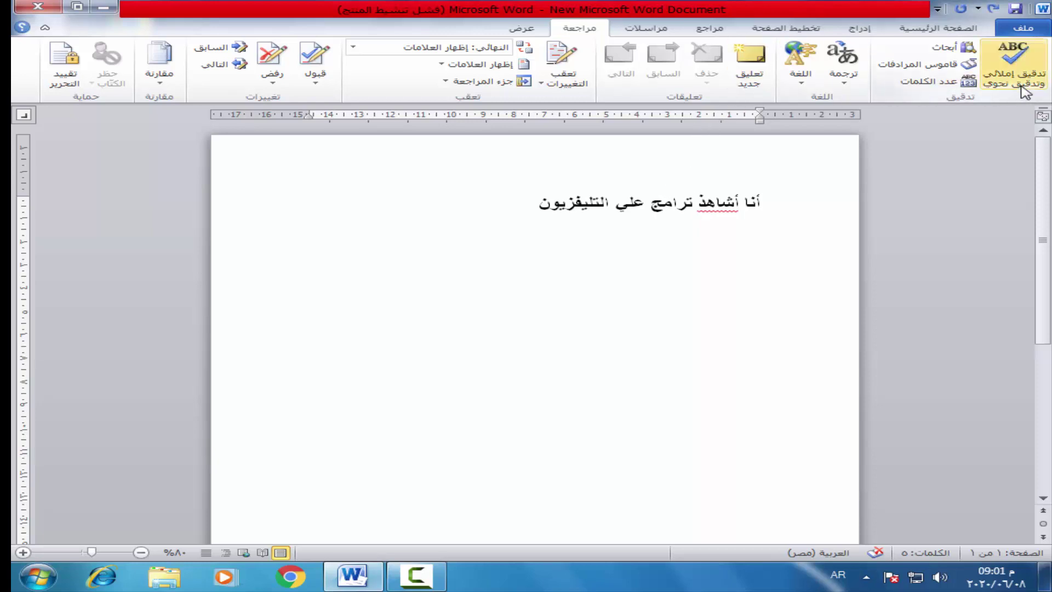
# Step: Examine the spelling and grammar check's suggestions and ignore options for أشاهذ, closing the check each time without changes
pyautogui.click(1014, 69)
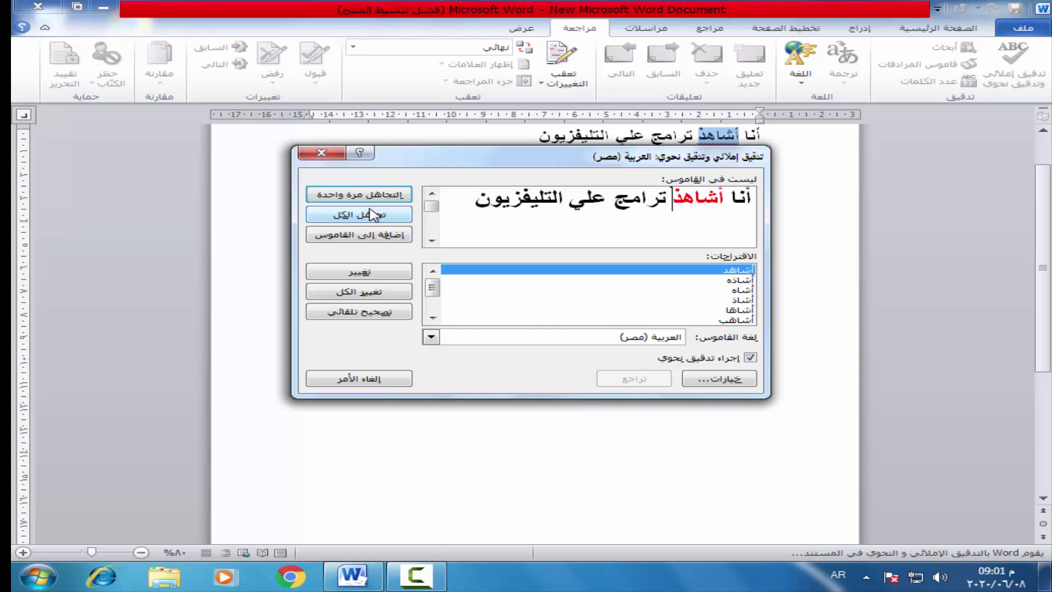
pyautogui.click(321, 152)
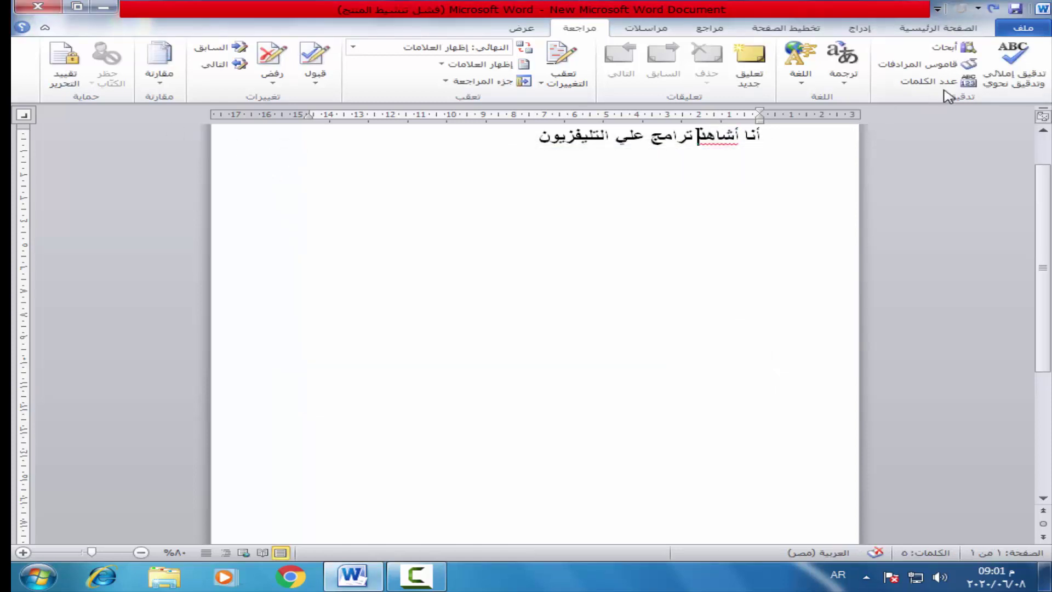
pyautogui.click(1012, 61)
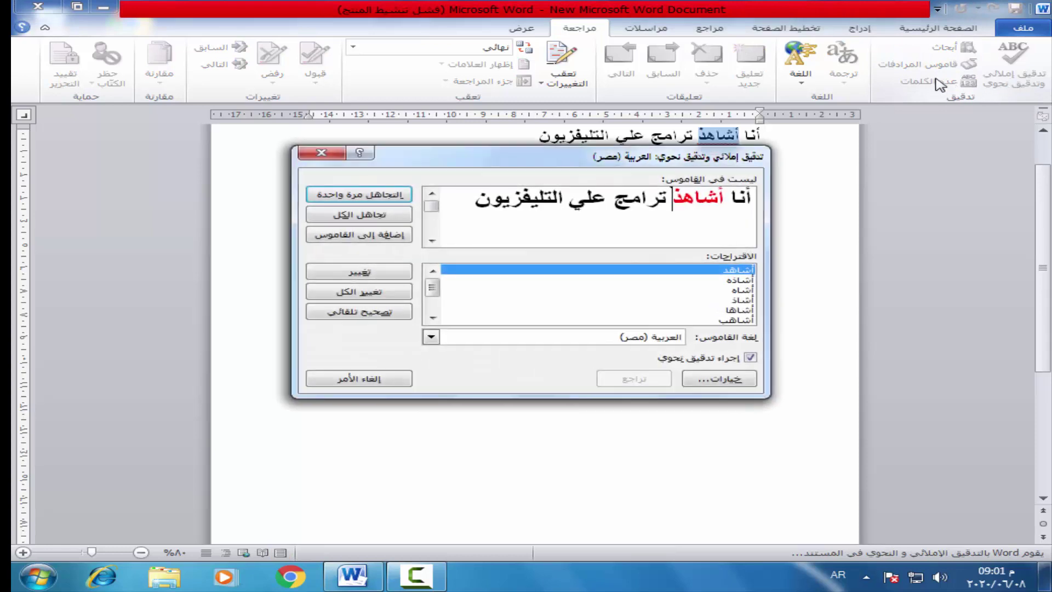
pyautogui.click(322, 152)
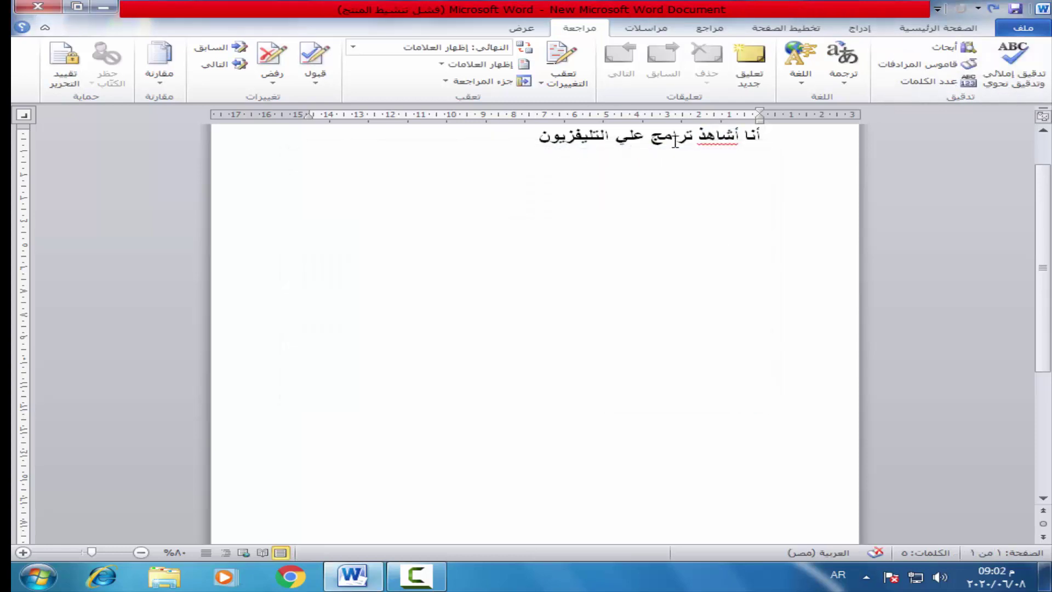
# Step: Replace the final letter of أشاهذ with د and add the word اشاهد after it as a repetition
pyautogui.moveTo(704, 137)
pyautogui.mouseDown()
pyautogui.moveTo(650, 137)
pyautogui.moveTo(700, 137)
pyautogui.mouseUp()
pyautogui.click(704, 137)
pyautogui.doubleClick(703, 138)
pyautogui.tripleClick(703, 138)
pyautogui.write('د')
pyautogui.press('BackSpace')
pyautogui.write('د ا')
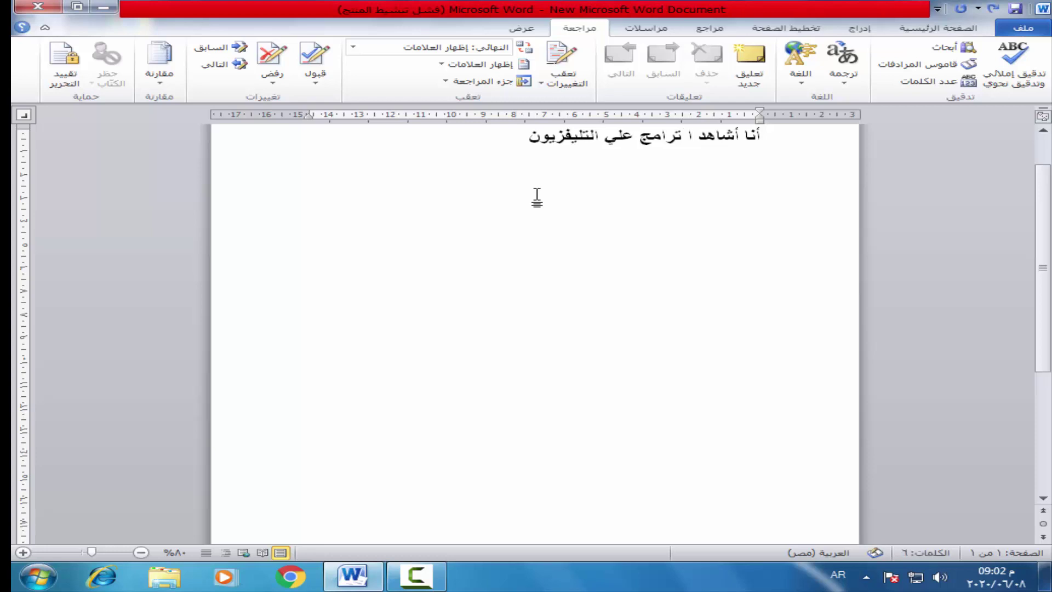
pyautogui.write('شاه')
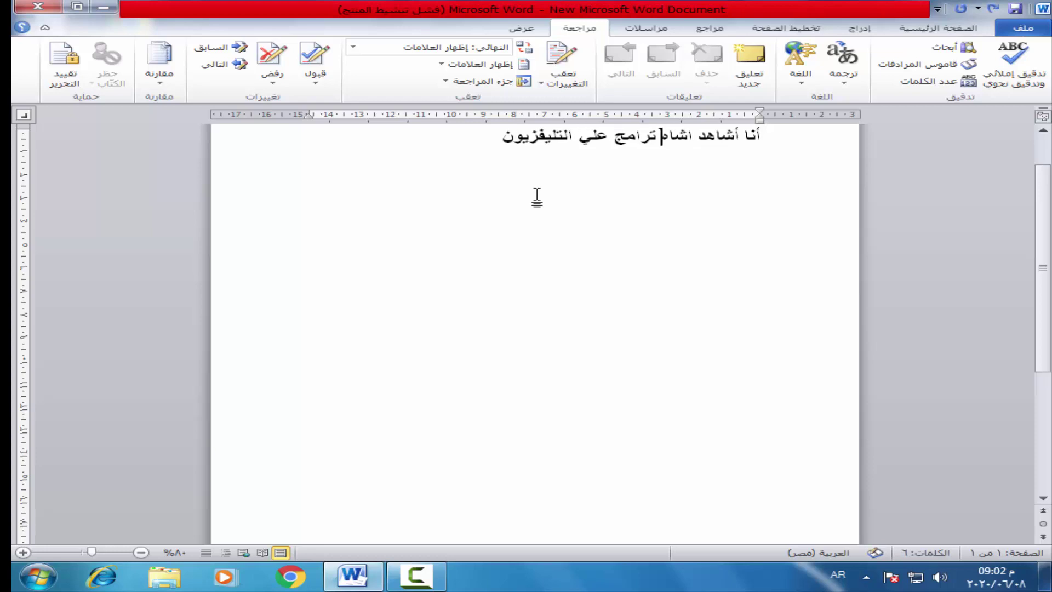
pyautogui.write('د')
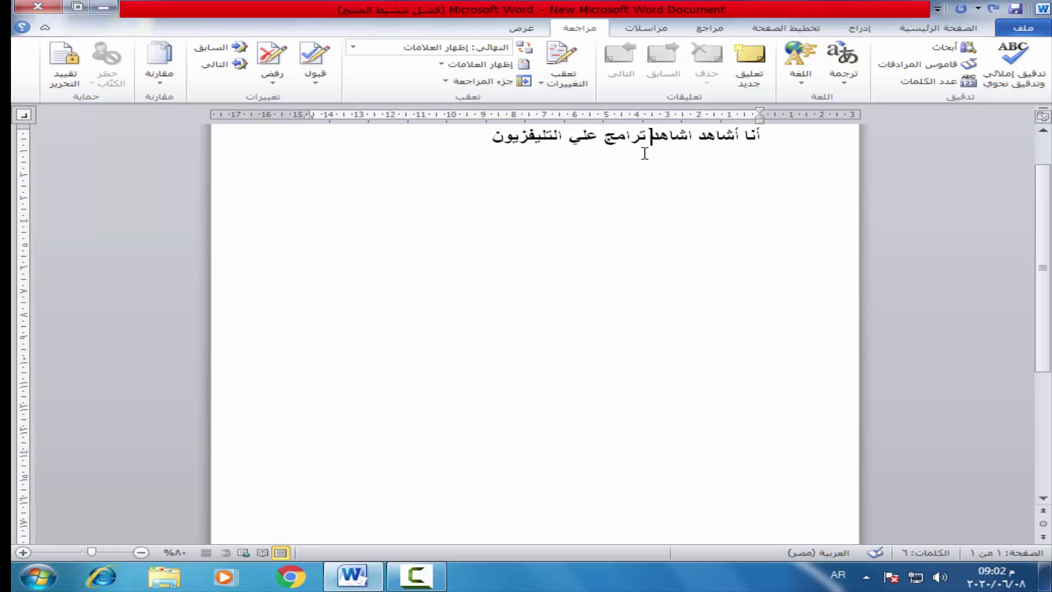
# Step: Replace the word ترامج with برنامج written twice in a row
pyautogui.moveTo(645, 153); pyautogui.dragTo(598, 163)
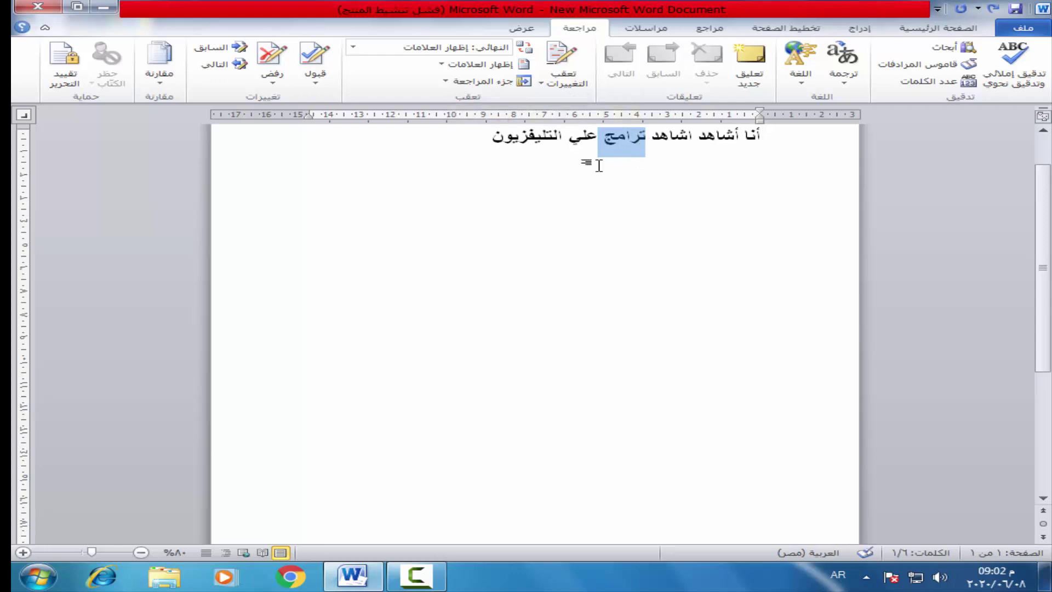
pyautogui.write('برنام')
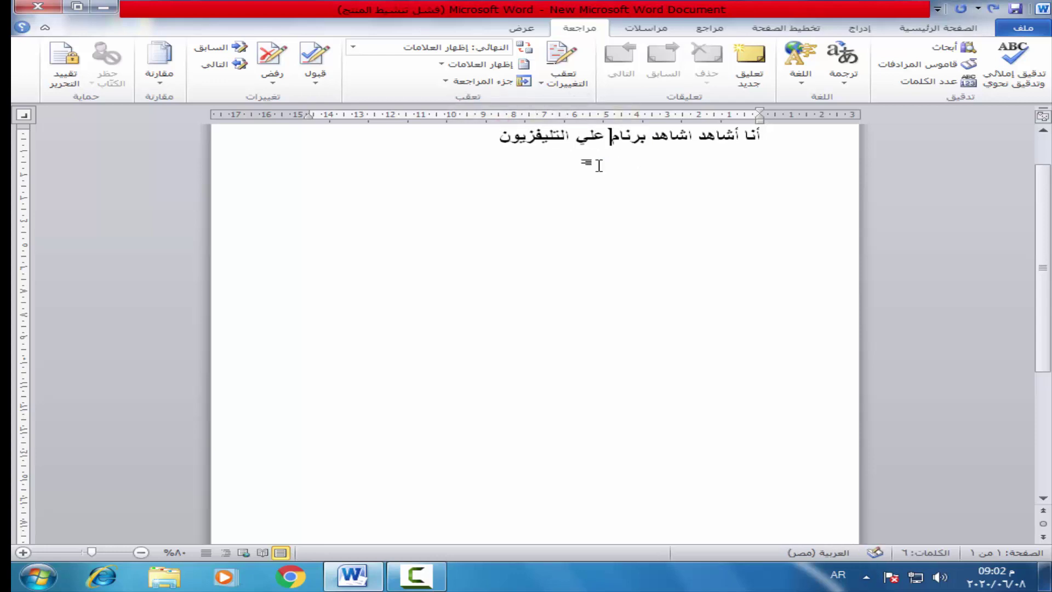
pyautogui.write('ج ')
pyautogui.write('برنا')
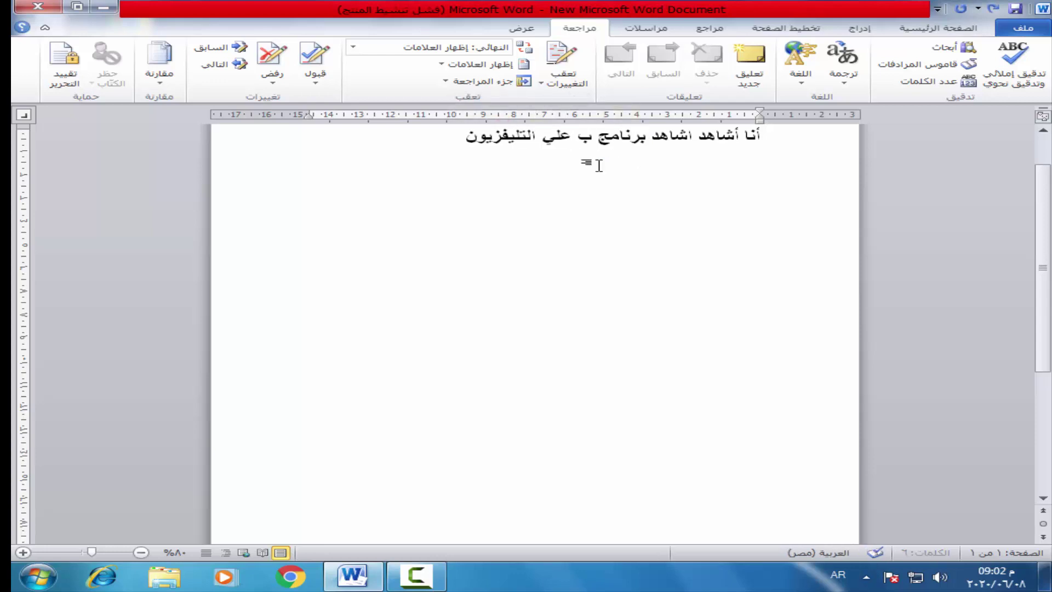
pyautogui.write('مج')
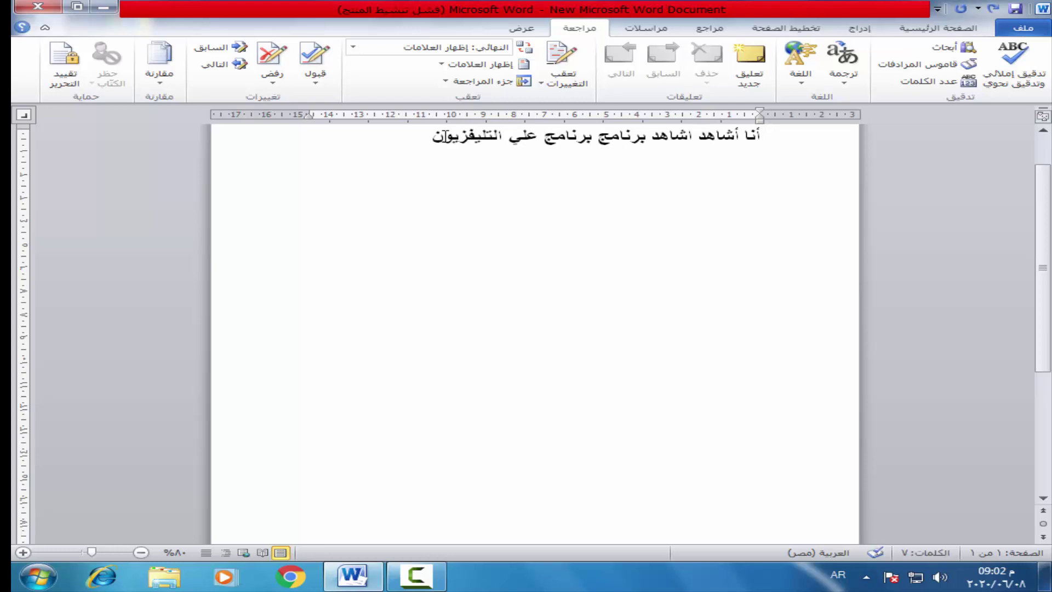
# Step: Add a second التليفزيون at the end of the sentence
pyautogui.click(412, 137)
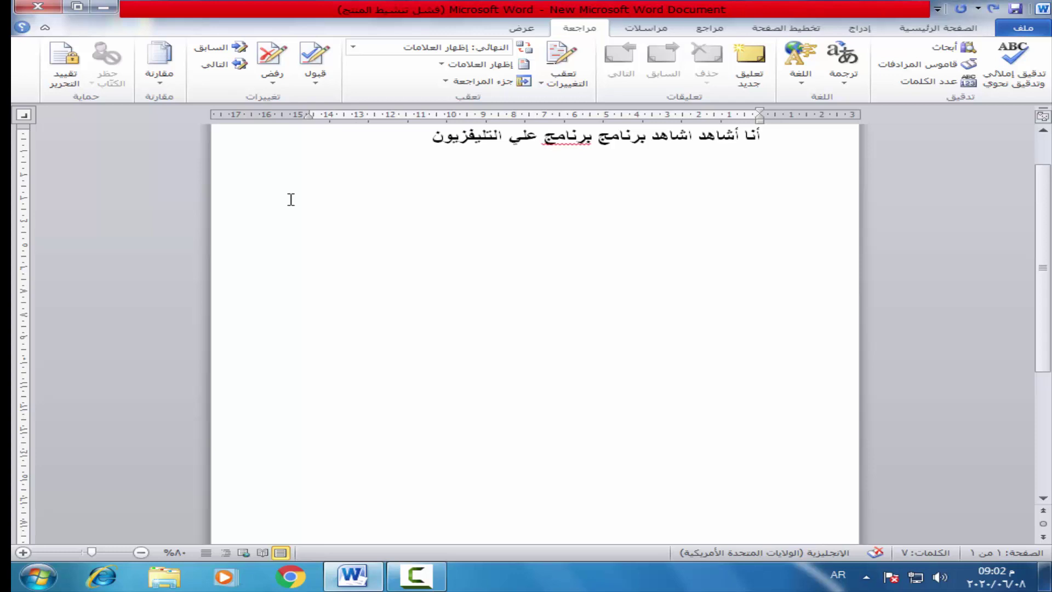
pyautogui.write('التليفزي')
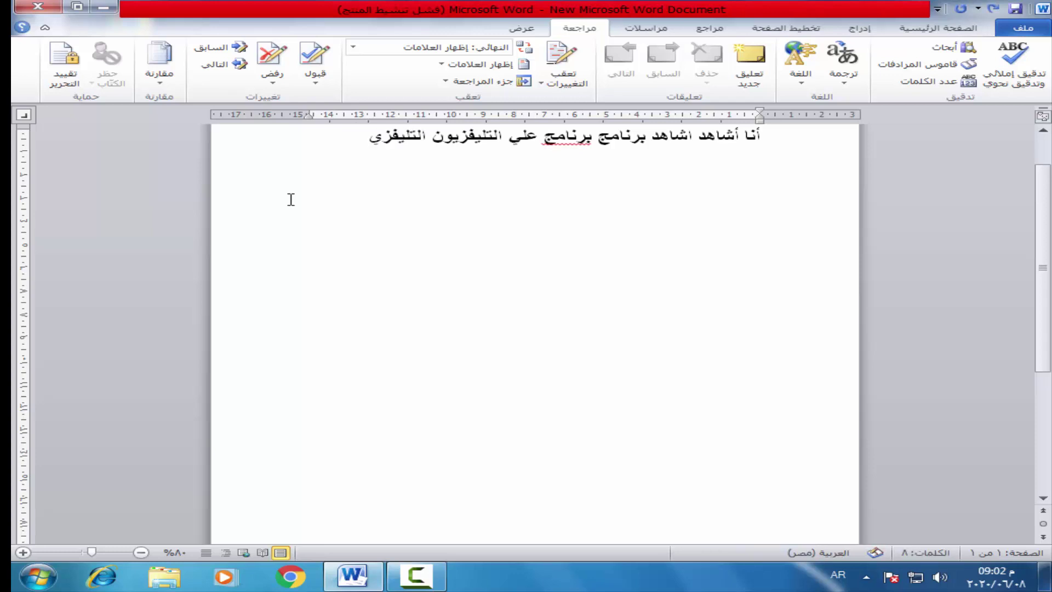
pyautogui.write('ون')
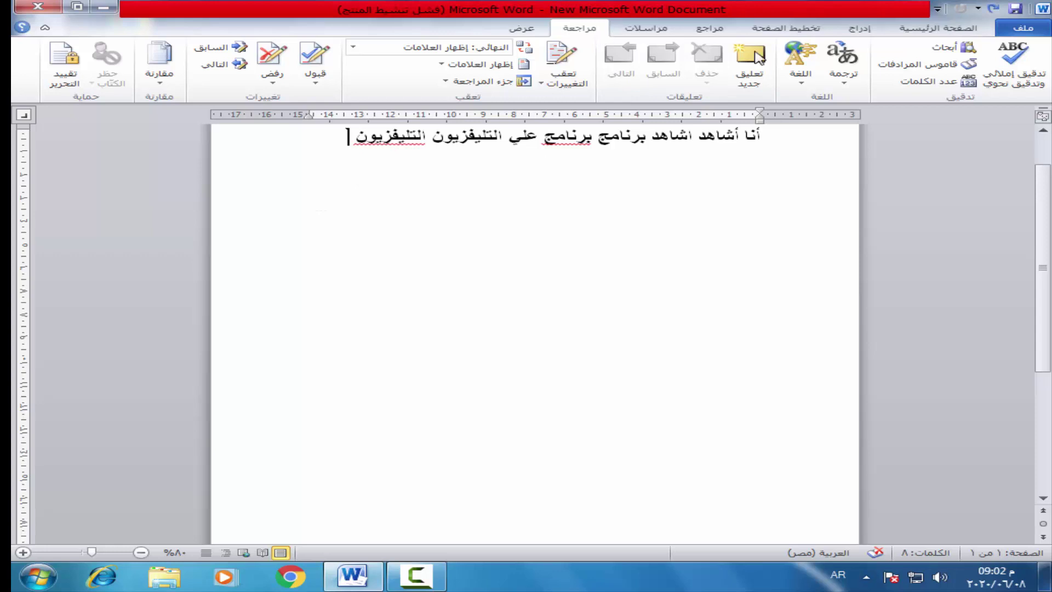
# Step: Delete the repeated برنامج and التليفزيون through the spelling and grammar check, and remove the extra word اشاهد from the sentence
pyautogui.click(993, 76)
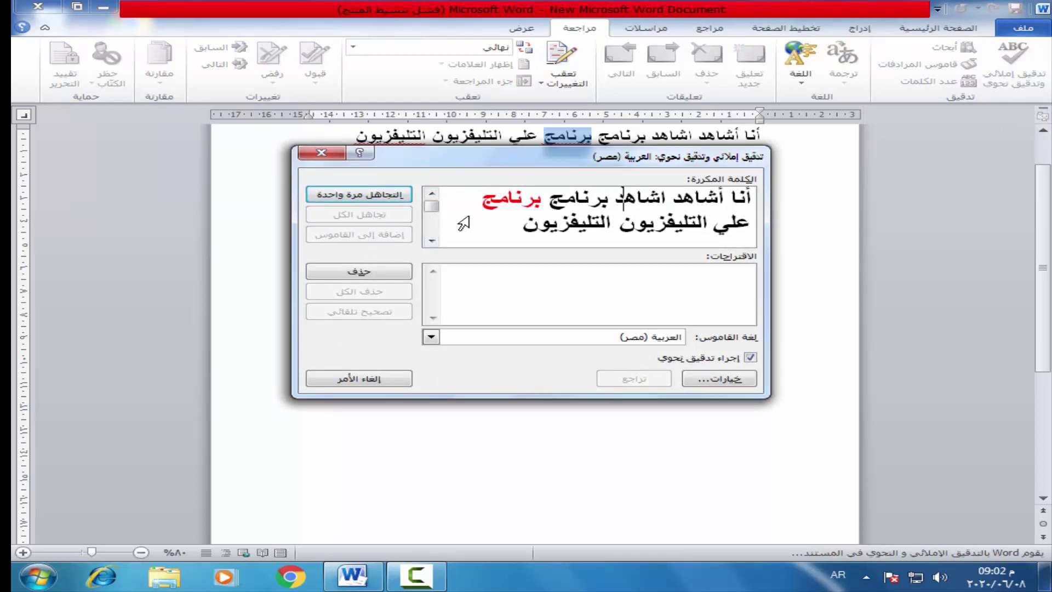
pyautogui.click(383, 273)
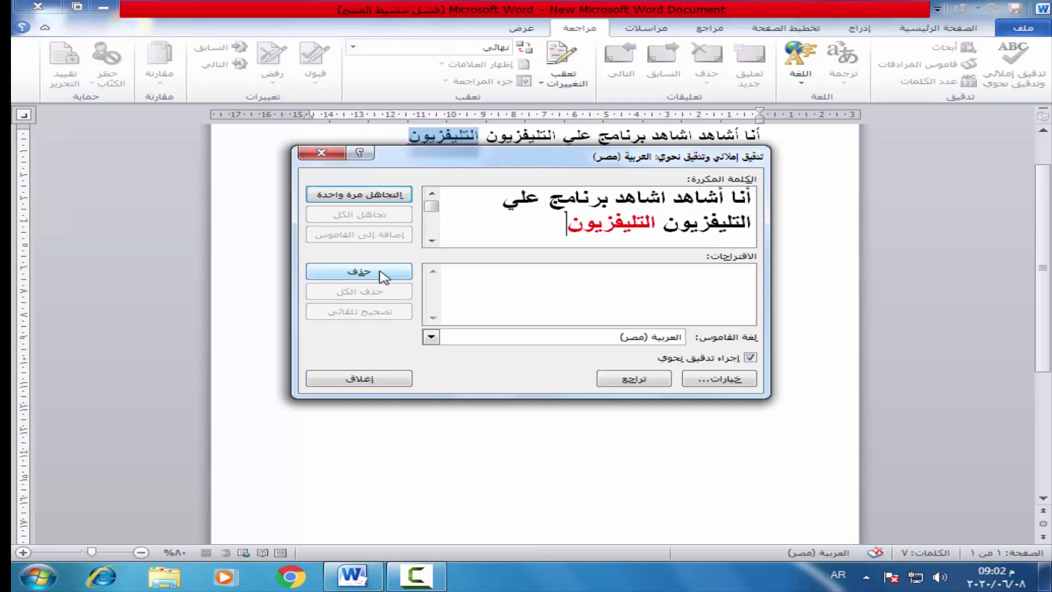
pyautogui.click(384, 272)
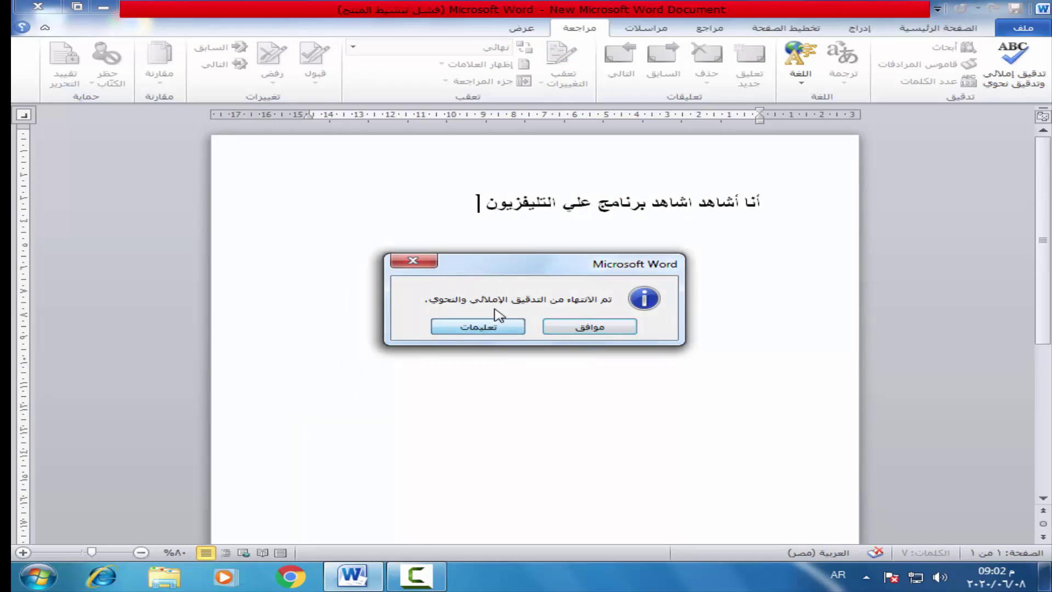
pyautogui.click(498, 325)
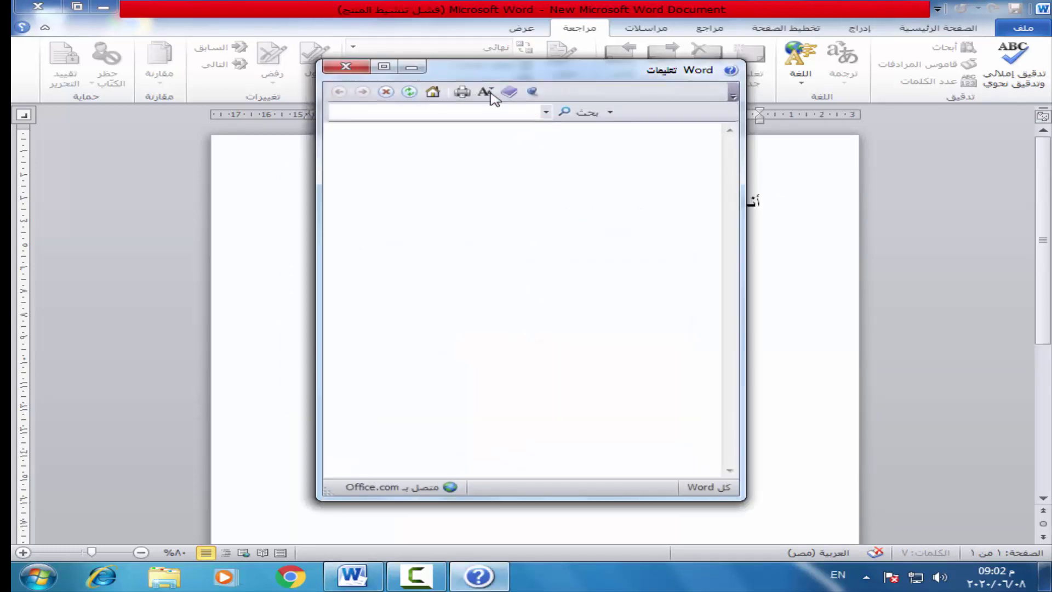
pyautogui.click(346, 66)
pyautogui.click(587, 324)
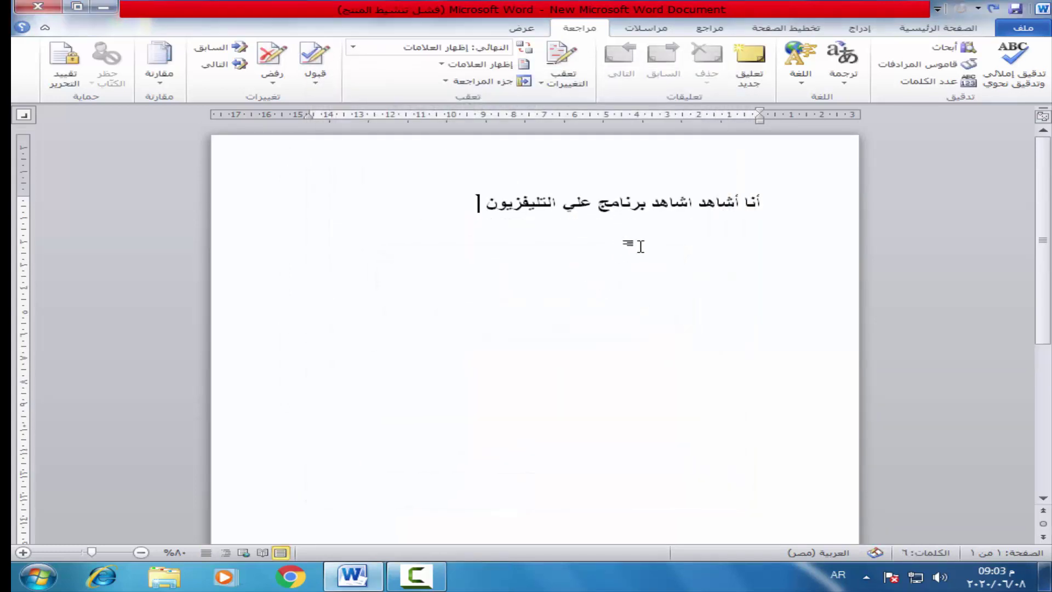
pyautogui.doubleClick(673, 211)
pyautogui.press('Delete')
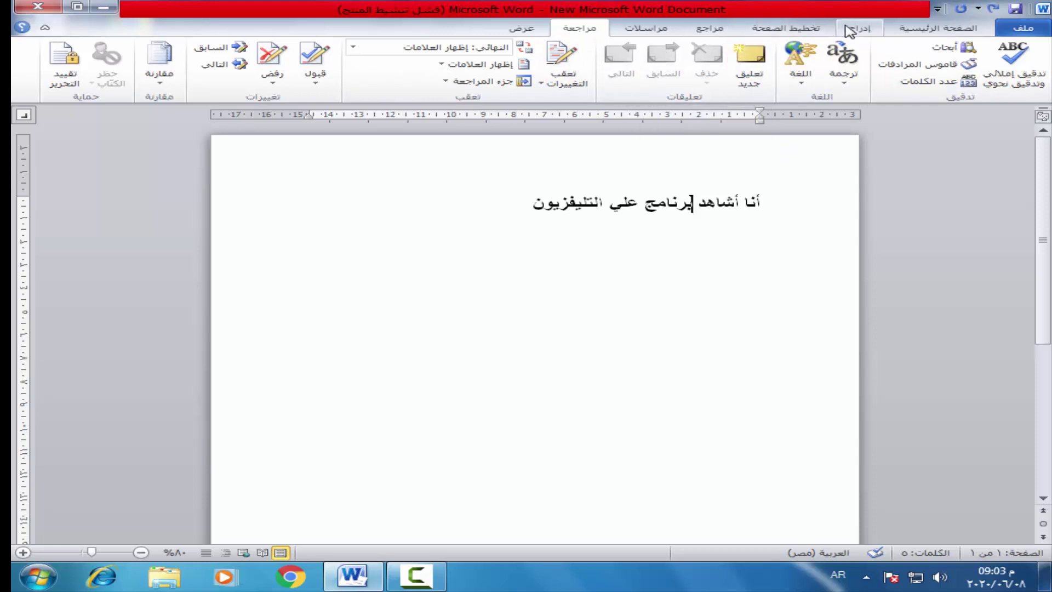
# Step: Look up برنامج with the Research tool in all reference books and review its translations and synonyms
pyautogui.click(943, 51)
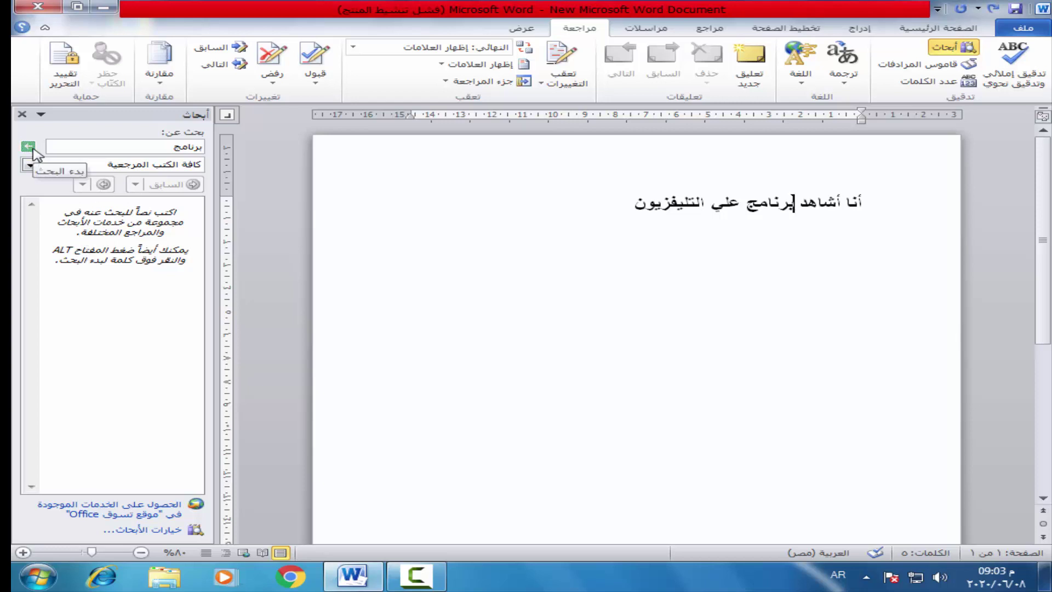
pyautogui.press('Return')
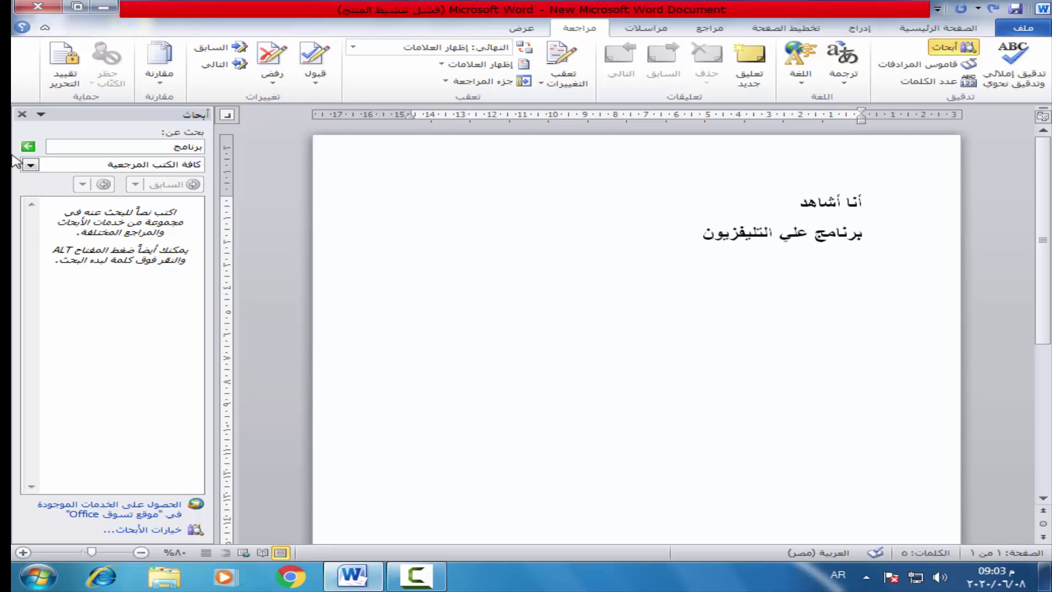
pyautogui.press('Delete')
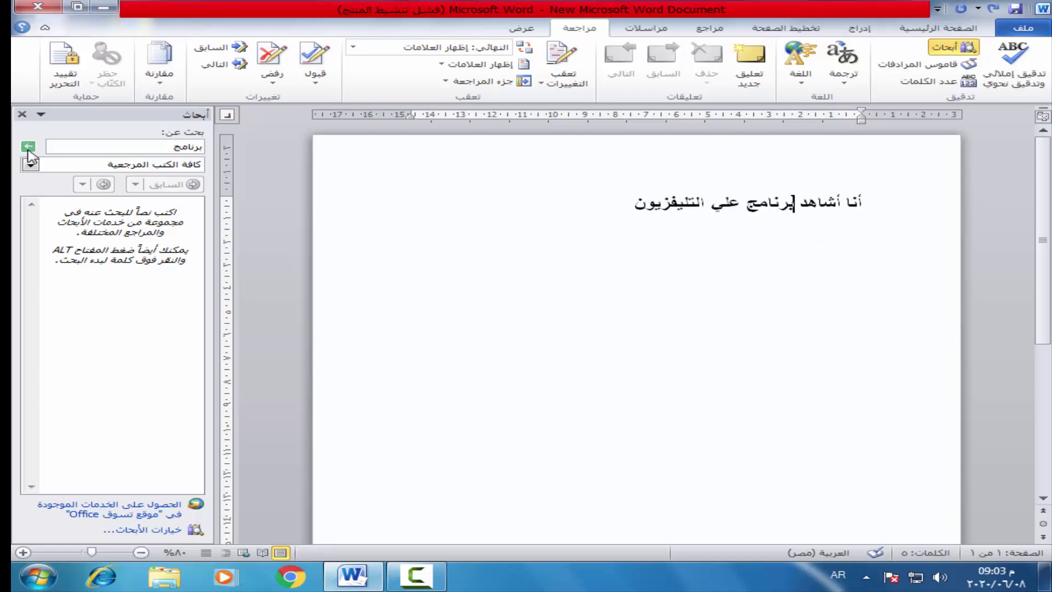
pyautogui.click(29, 148)
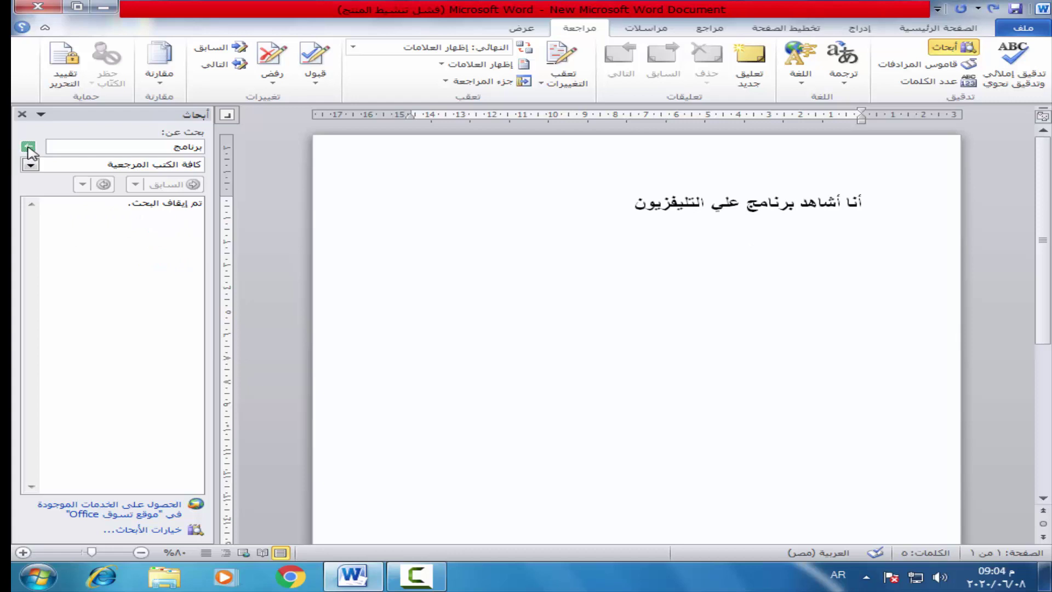
pyautogui.click(29, 148)
pyautogui.scroll(-3, 163, 297)
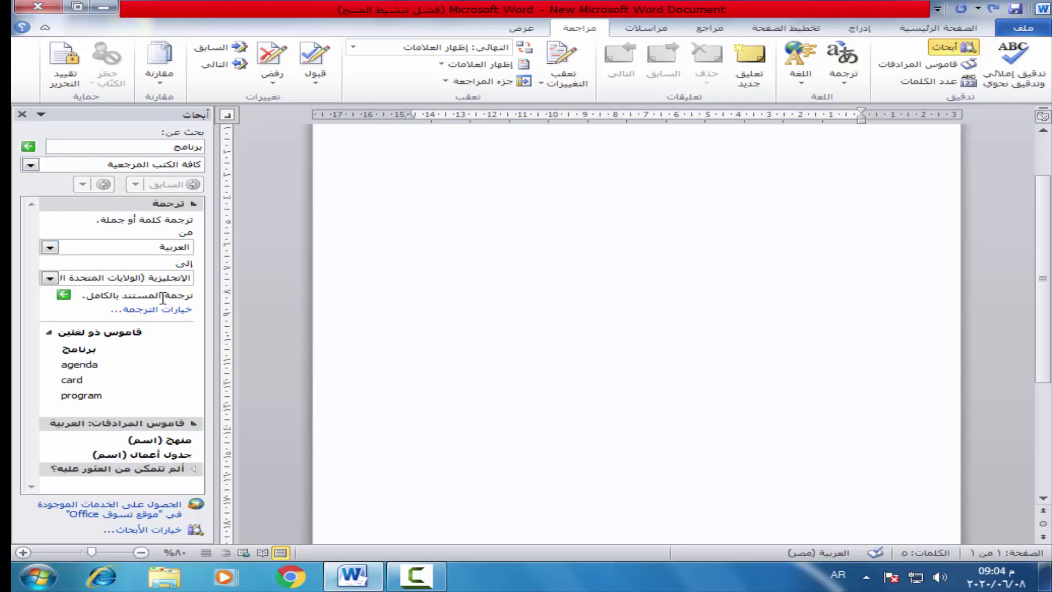
pyautogui.scroll(3, 164, 290)
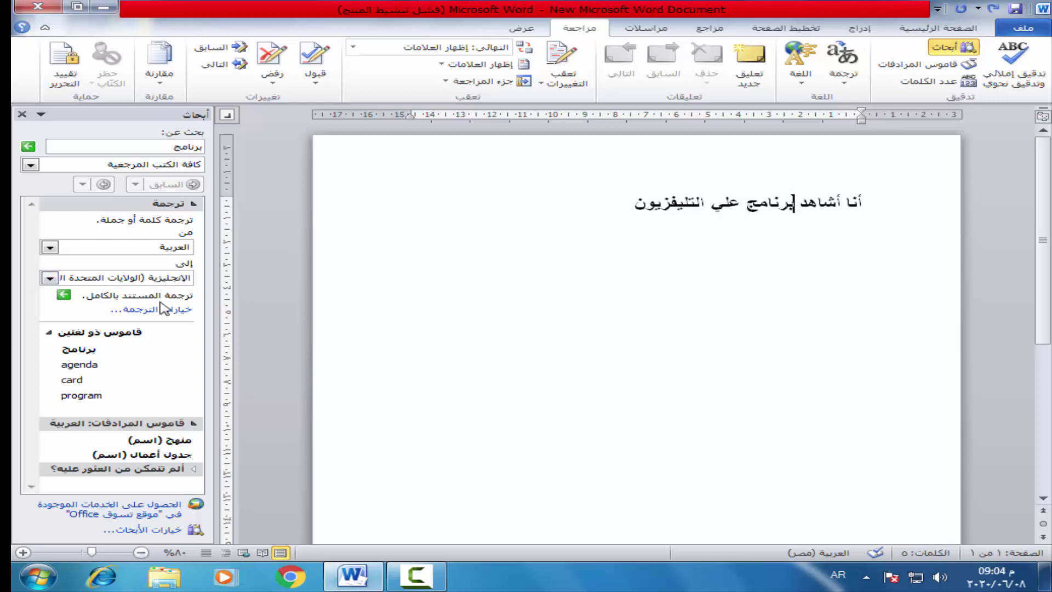
pyautogui.scroll(-1, 67, 366)
pyautogui.scroll(1, 67, 365)
# Step: Look up synonyms for برنامج in the Arabic thesaurus, closing the research results each time
pyautogui.click(913, 71)
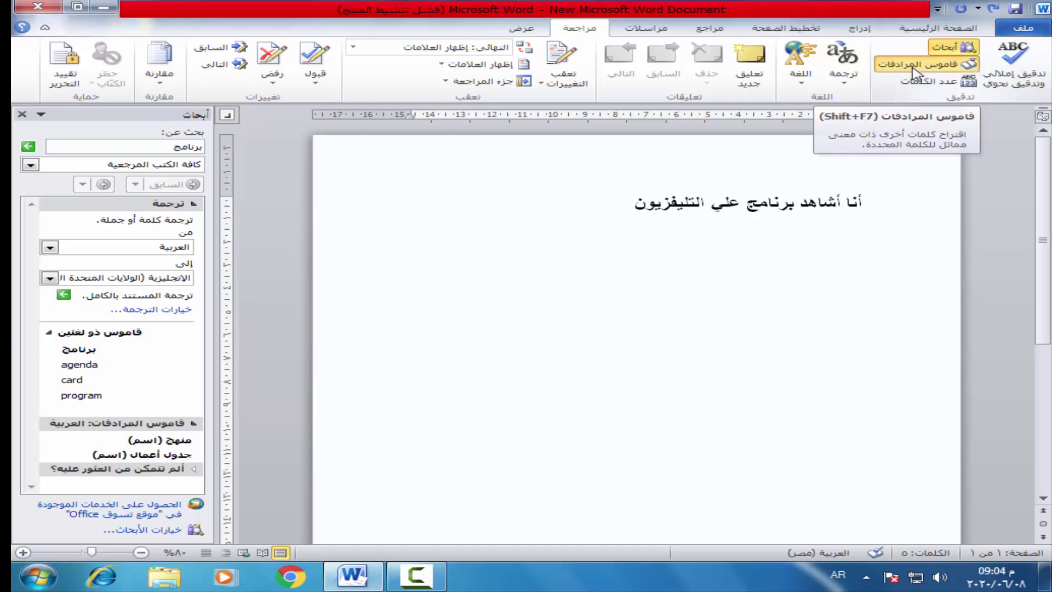
pyautogui.click(22, 114)
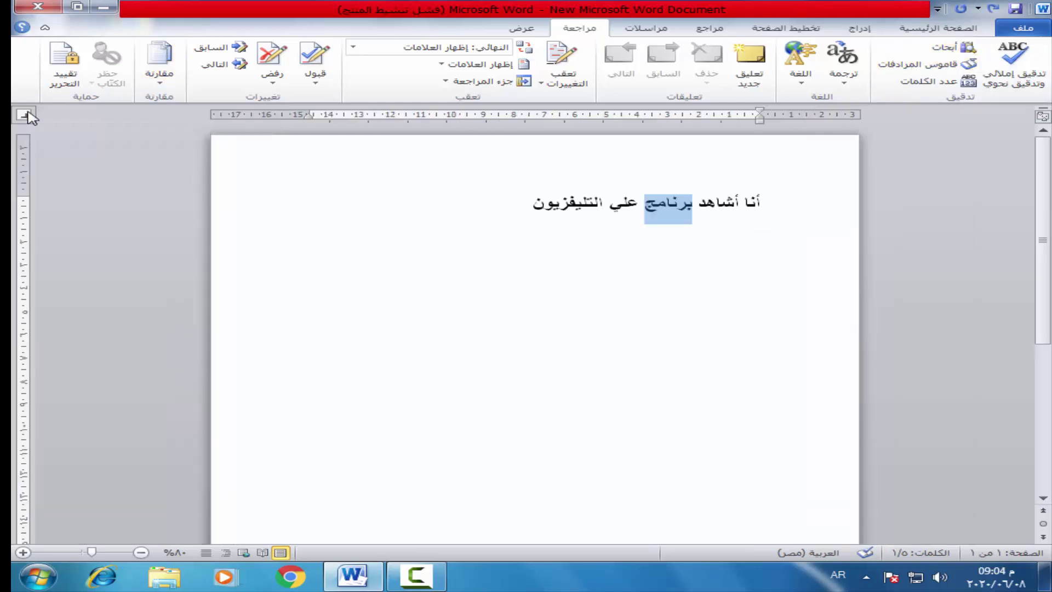
pyautogui.click(912, 67)
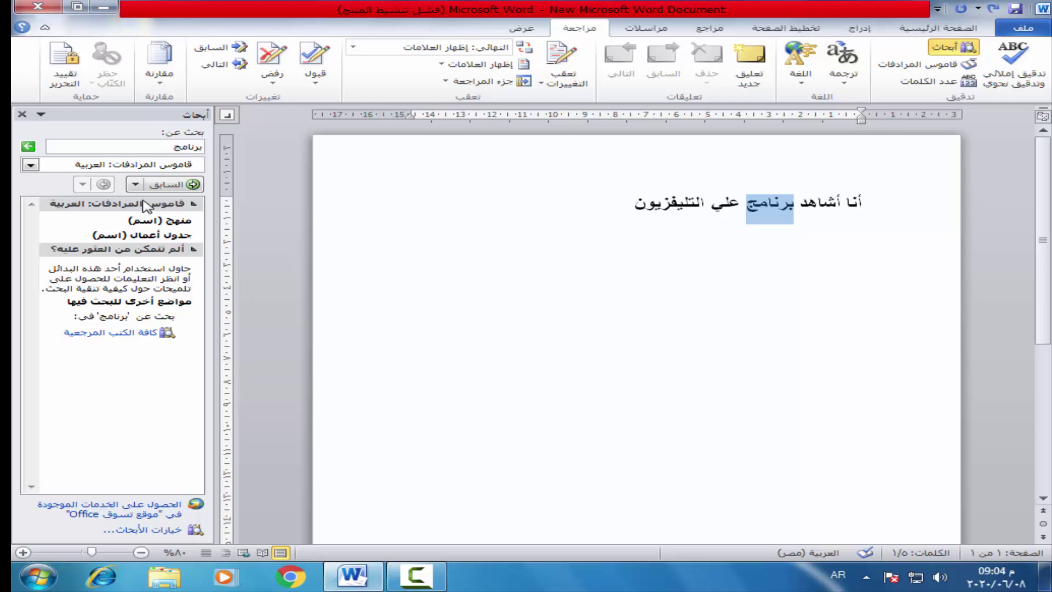
pyautogui.click(22, 114)
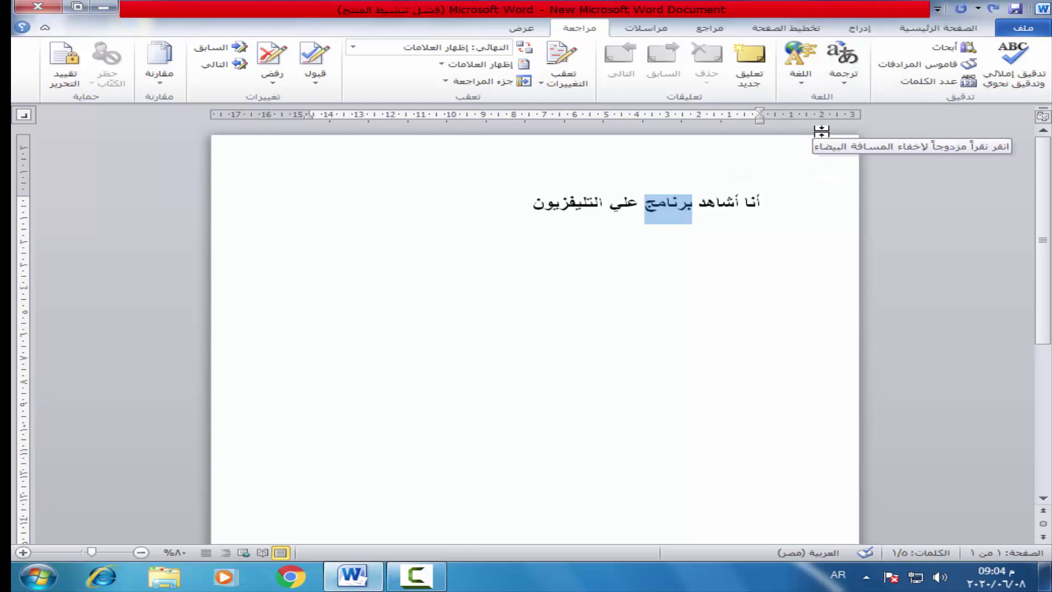
# Step: Review the available translation options and check the word count statistics for the selected word برنامج
pyautogui.click(843, 65)
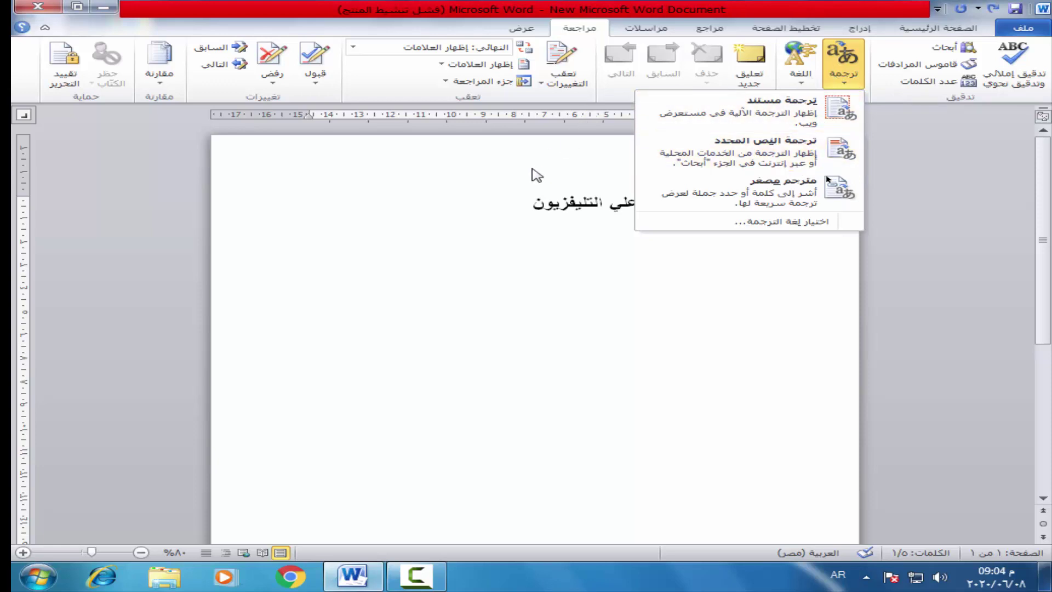
pyautogui.click(418, 230)
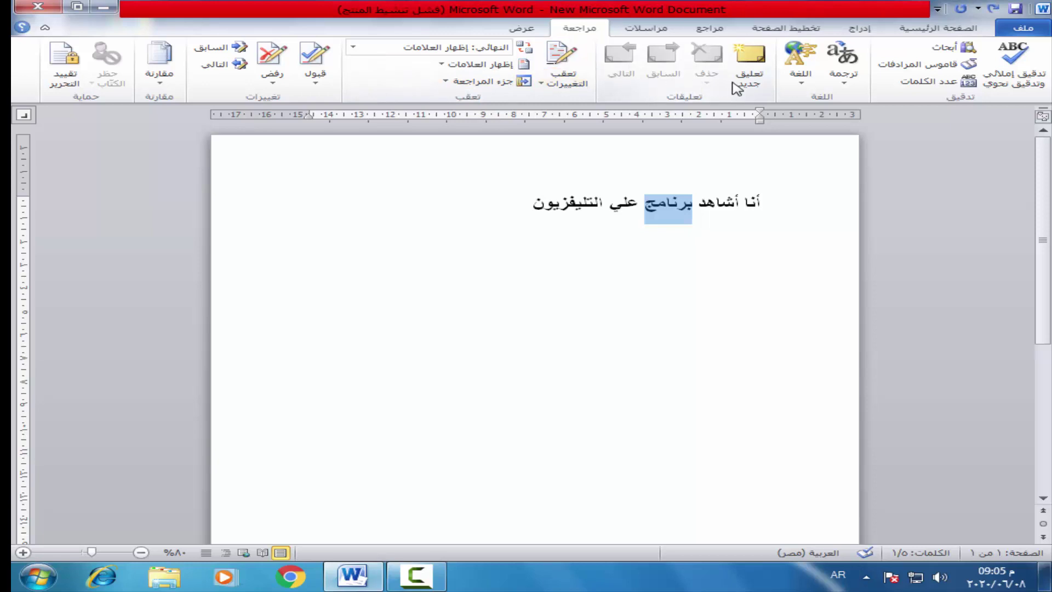
pyautogui.click(902, 88)
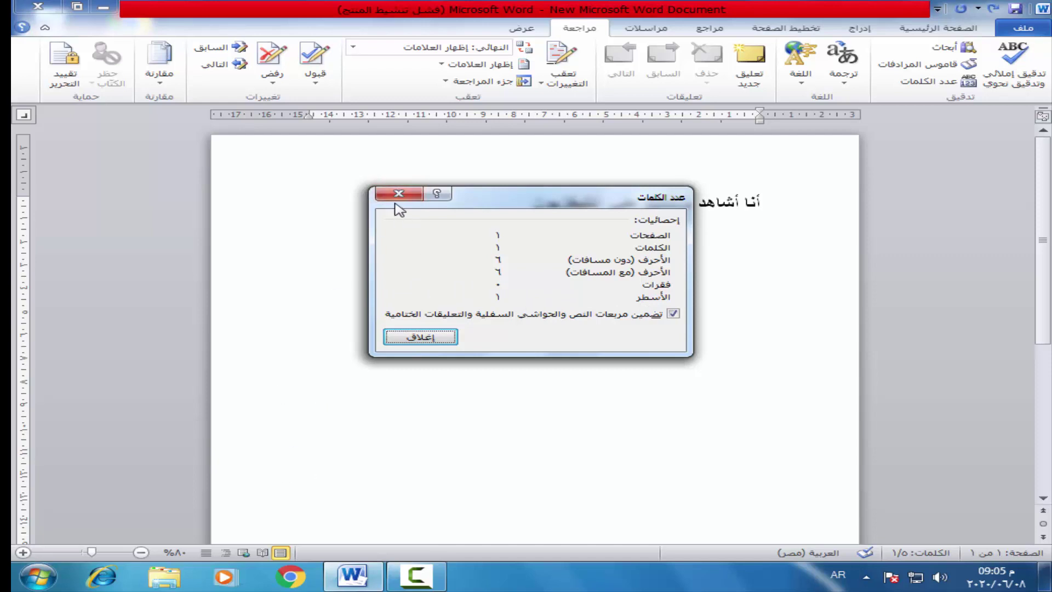
pyautogui.click(419, 337)
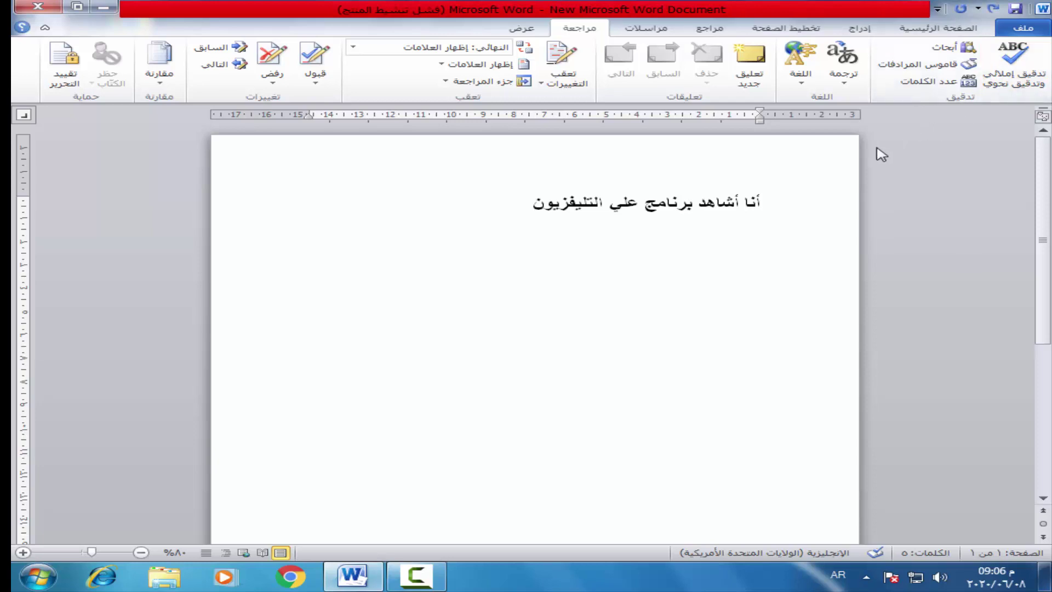
# Step: View the document in Full Screen Reading mode and close that view to return to Print Layout
pyautogui.click(541, 28)
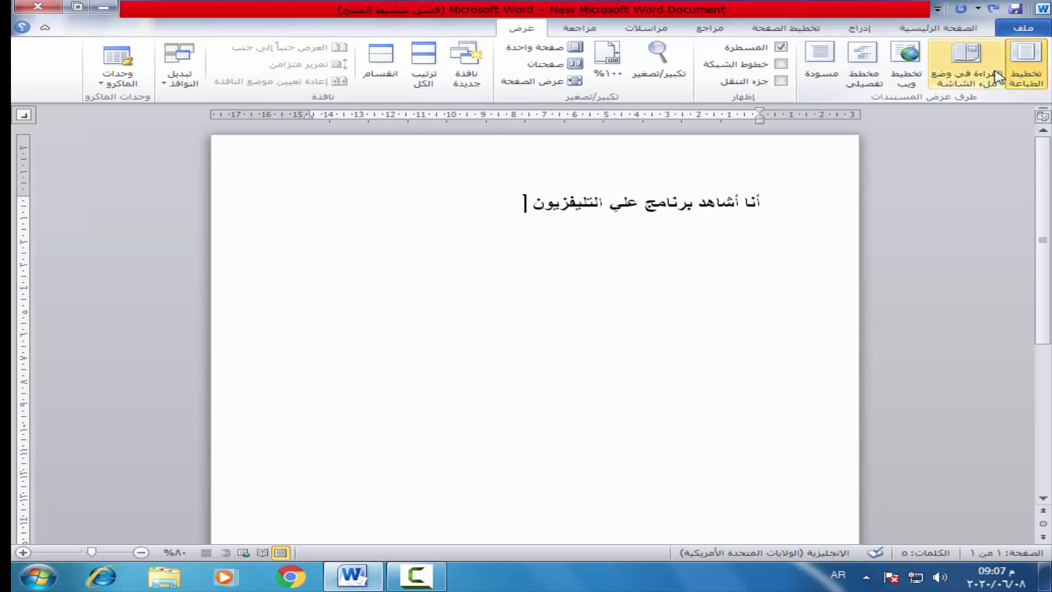
pyautogui.click(969, 71)
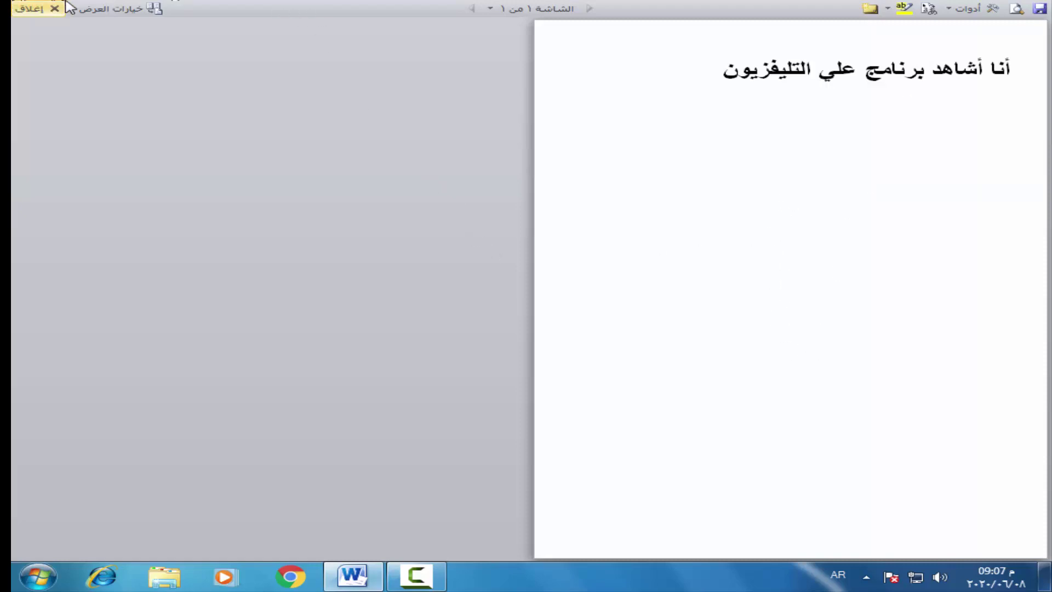
pyautogui.click(34, 9)
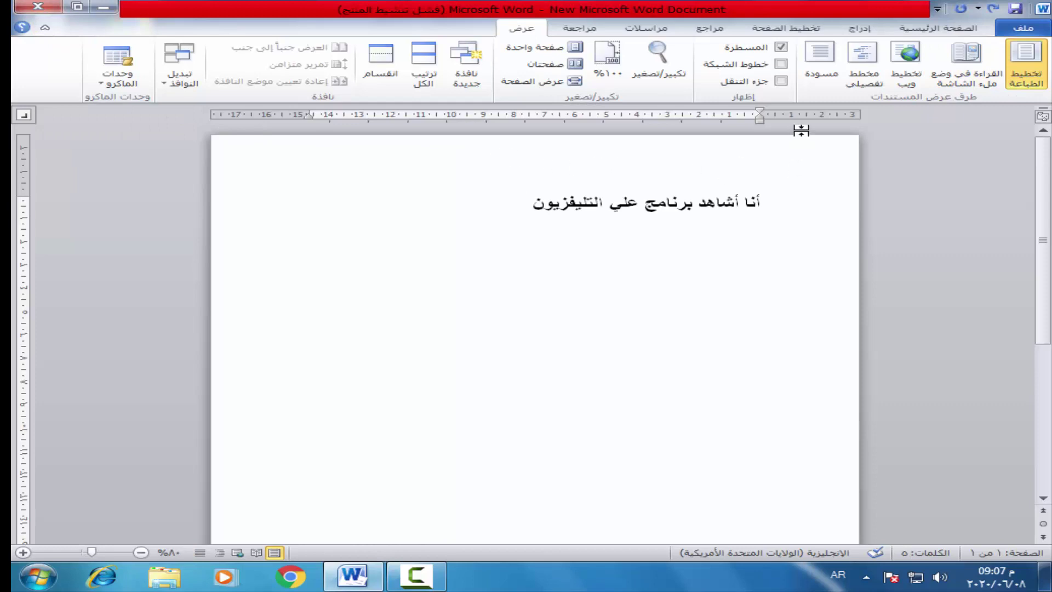
# Step: Display the document in Web Layout, Outline and Draft views, and return to Print Layout
pyautogui.click(901, 76)
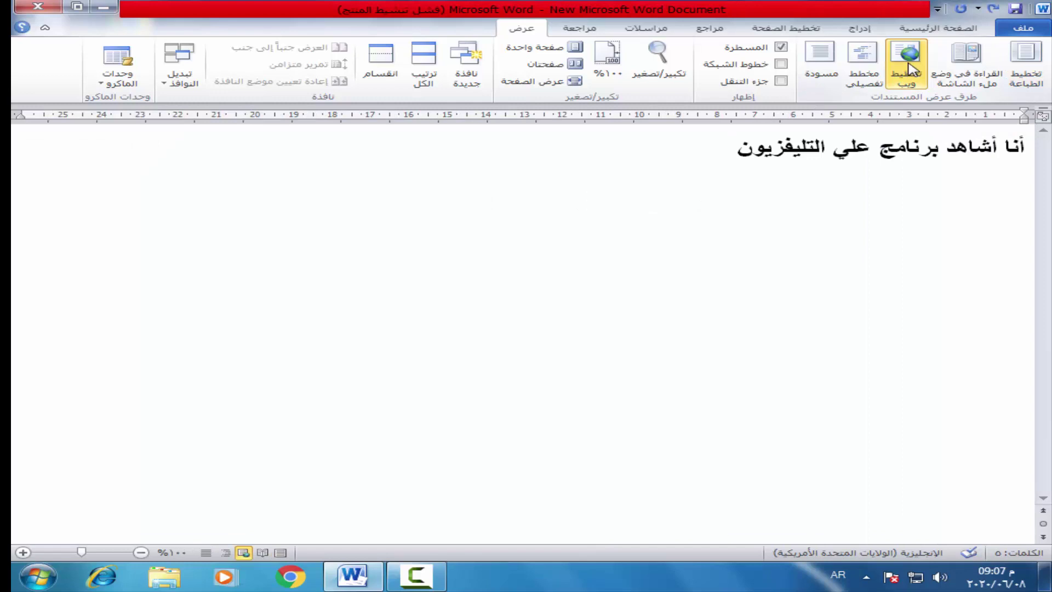
pyautogui.click(861, 75)
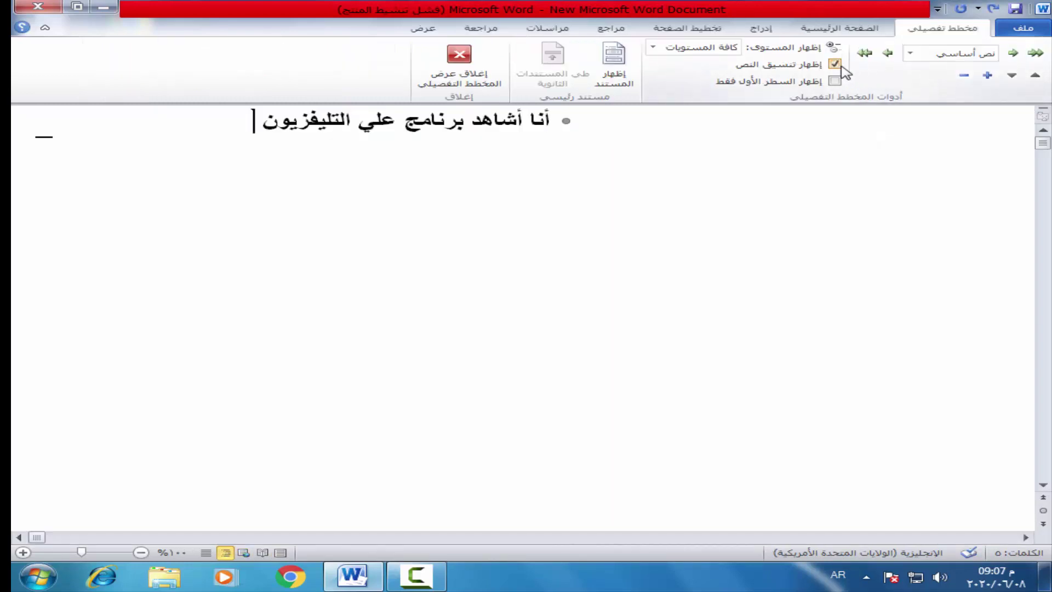
pyautogui.click(430, 22)
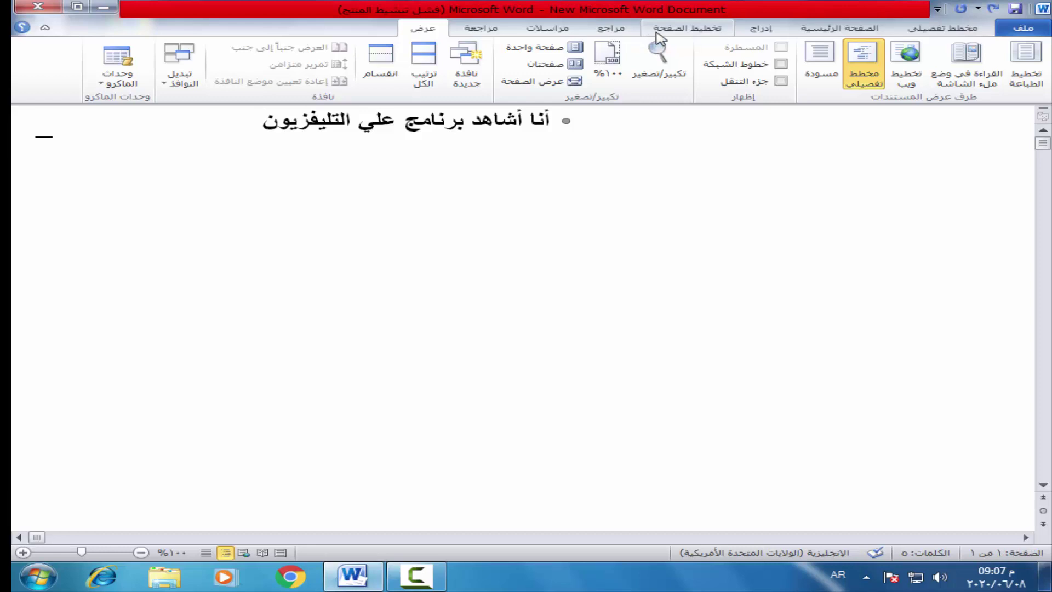
pyautogui.click(833, 81)
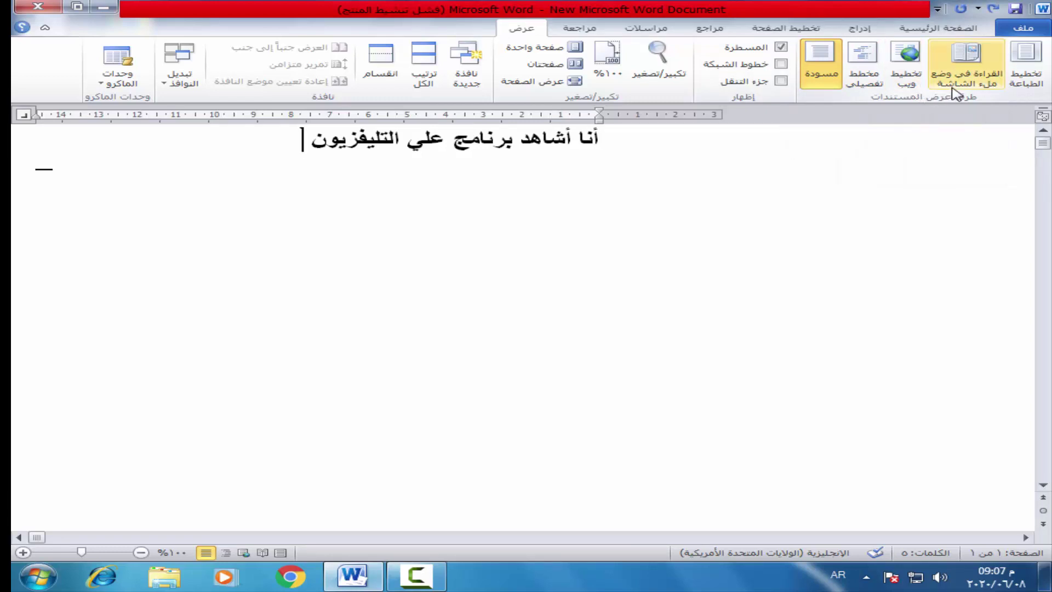
pyautogui.click(1026, 63)
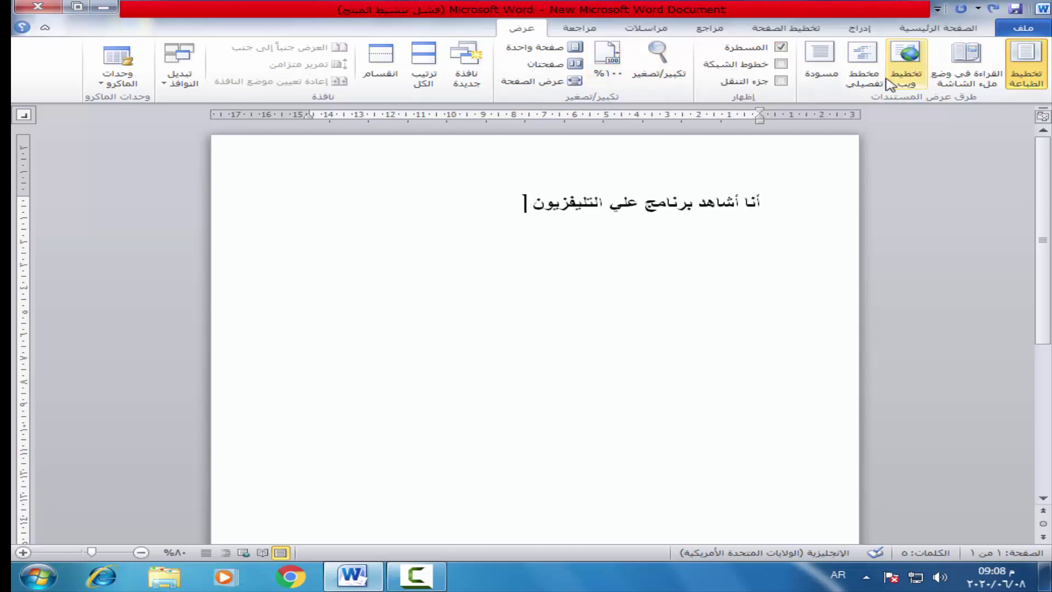
# Step: Compare the Draft view with Web Layout once more and switch back to Print Layout
pyautogui.click(822, 73)
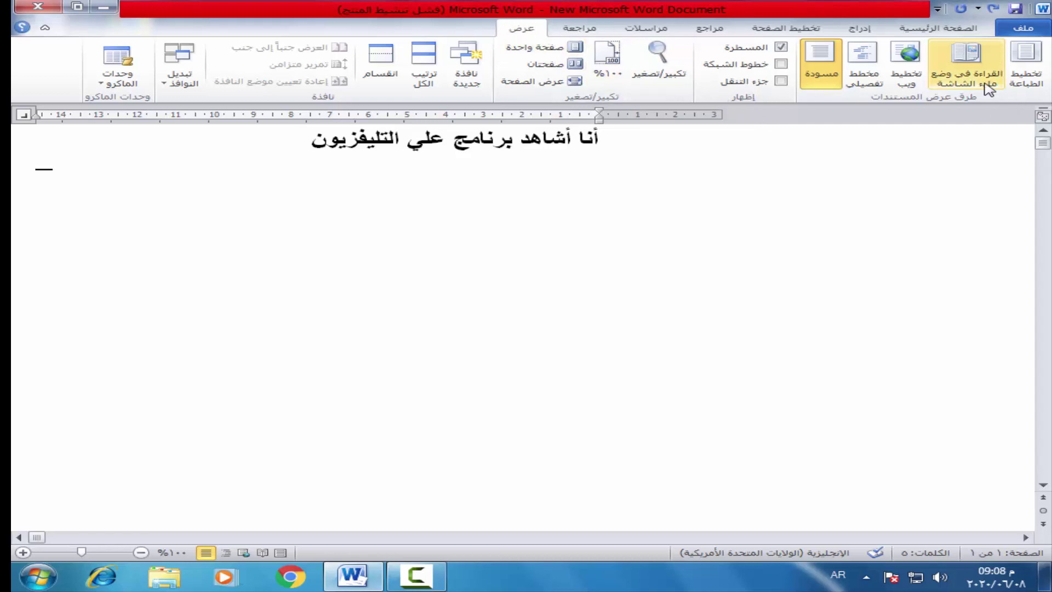
pyautogui.click(912, 76)
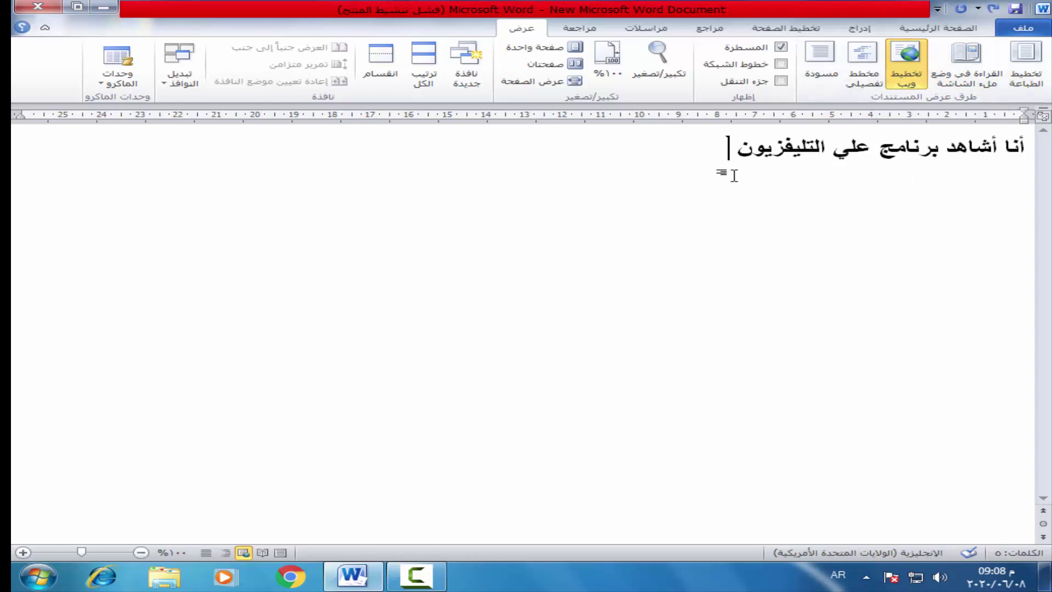
pyautogui.click(1012, 81)
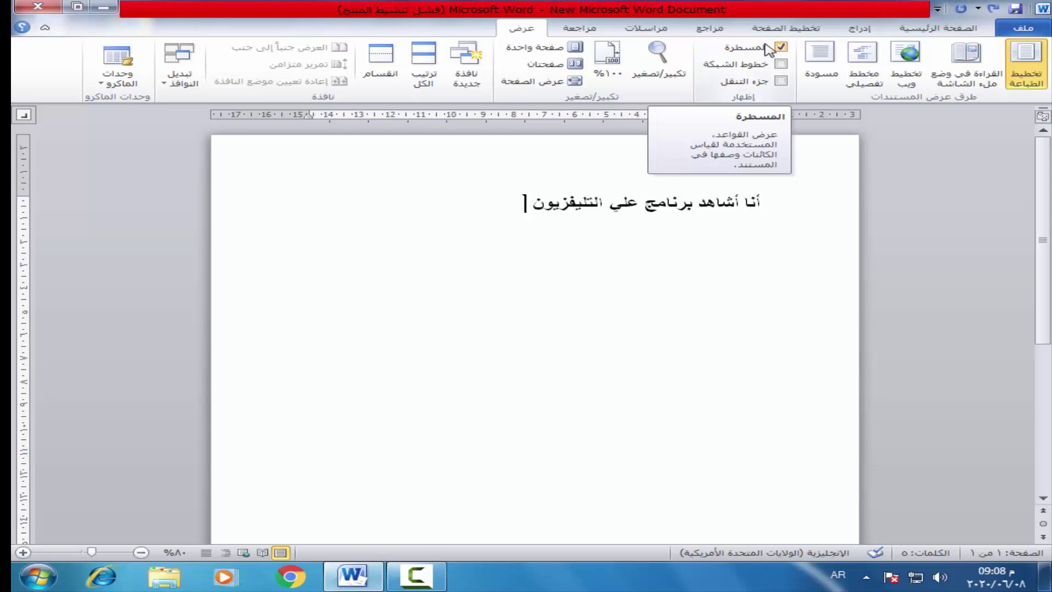
# Step: Toggle the ruler off and on, and use it to indent the sentence and widen the right page margin to about 10.25 cm
pyautogui.click(784, 48)
pyautogui.click(784, 48)
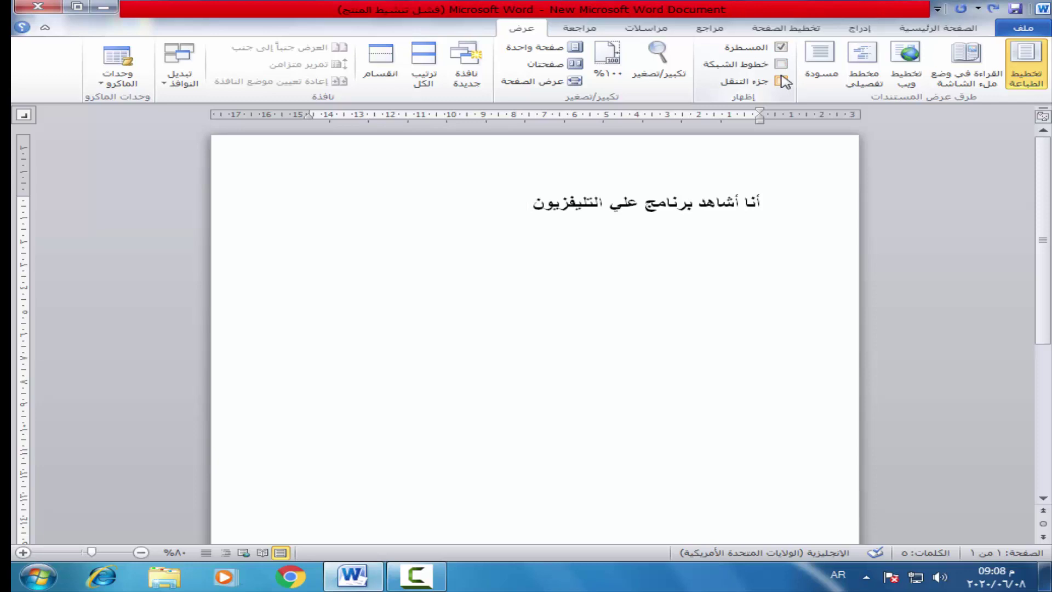
pyautogui.click(760, 211)
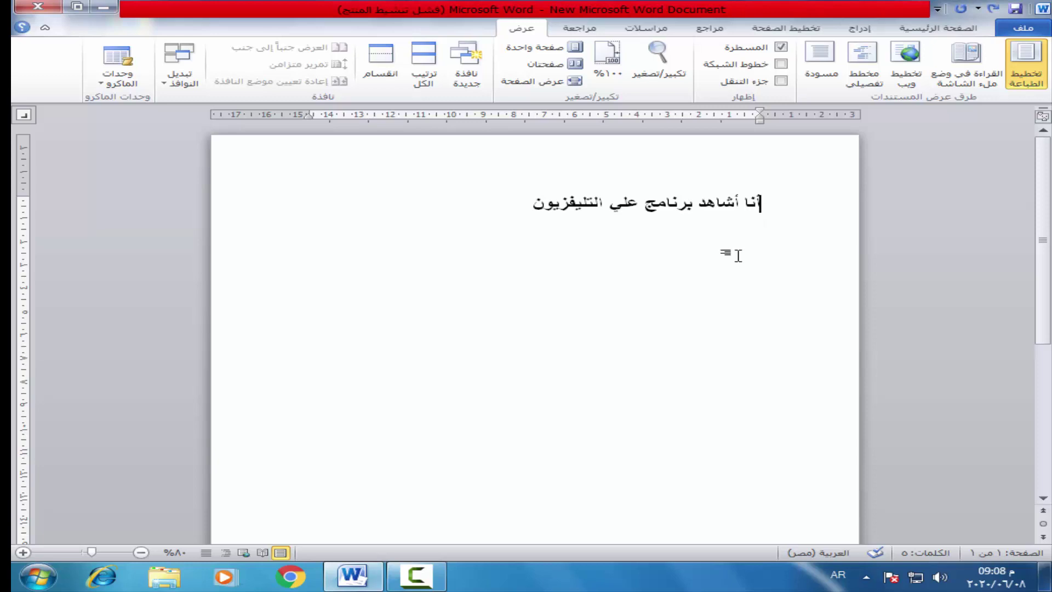
pyautogui.moveTo(760, 115)
pyautogui.mouseDown()
pyautogui.moveTo(660, 127)
pyautogui.moveTo(647, 118)
pyautogui.moveTo(659, 142)
pyautogui.mouseUp()
pyautogui.moveTo(762, 116)
pyautogui.mouseDown()
pyautogui.moveTo(661, 125)
pyautogui.moveTo(578, 115)
pyautogui.moveTo(544, 134)
pyautogui.mouseUp()
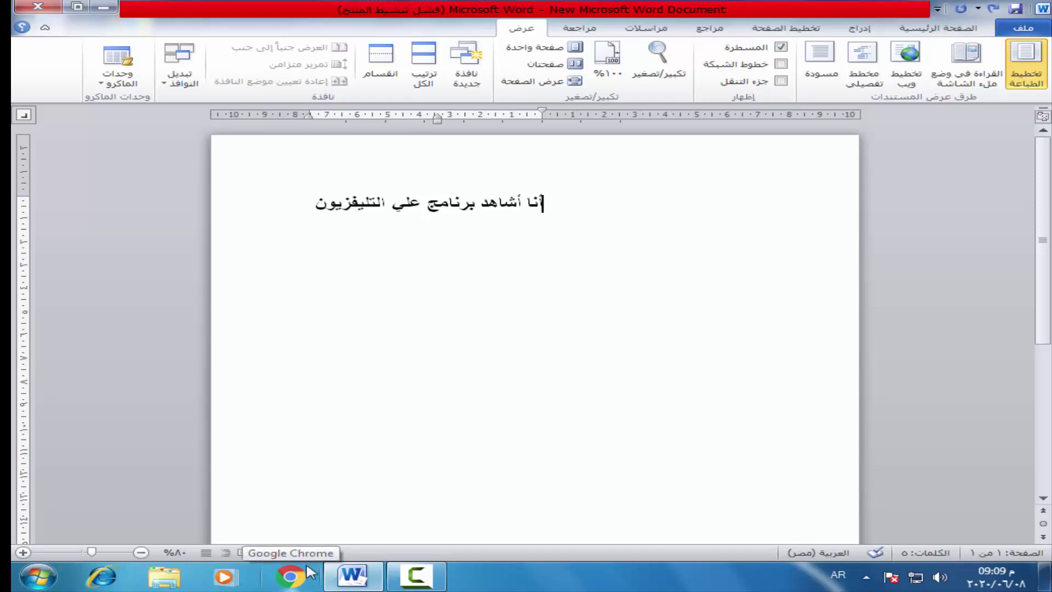
pyautogui.click(778, 50)
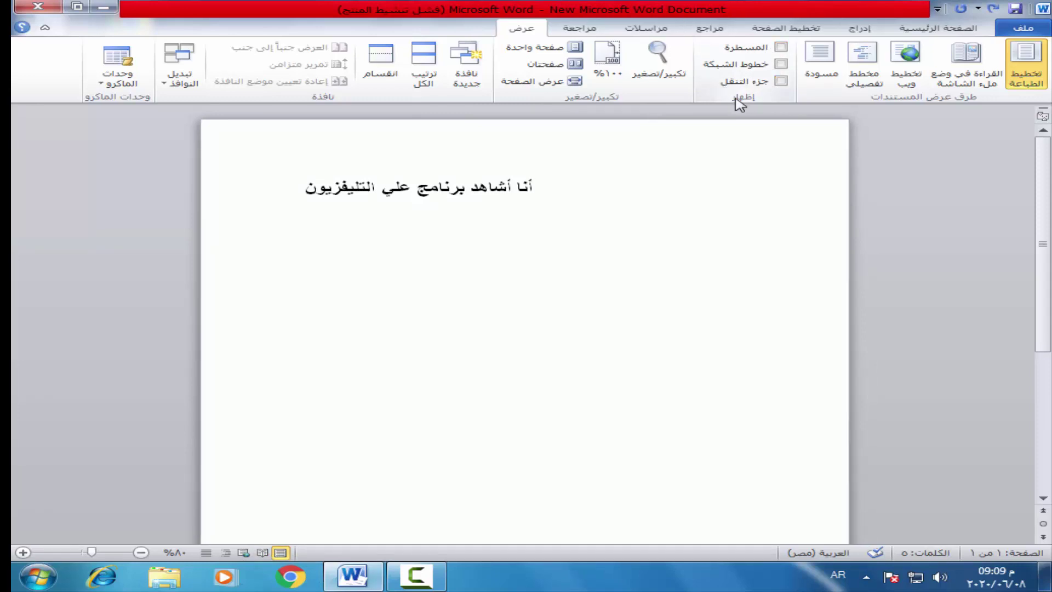
pyautogui.click(781, 48)
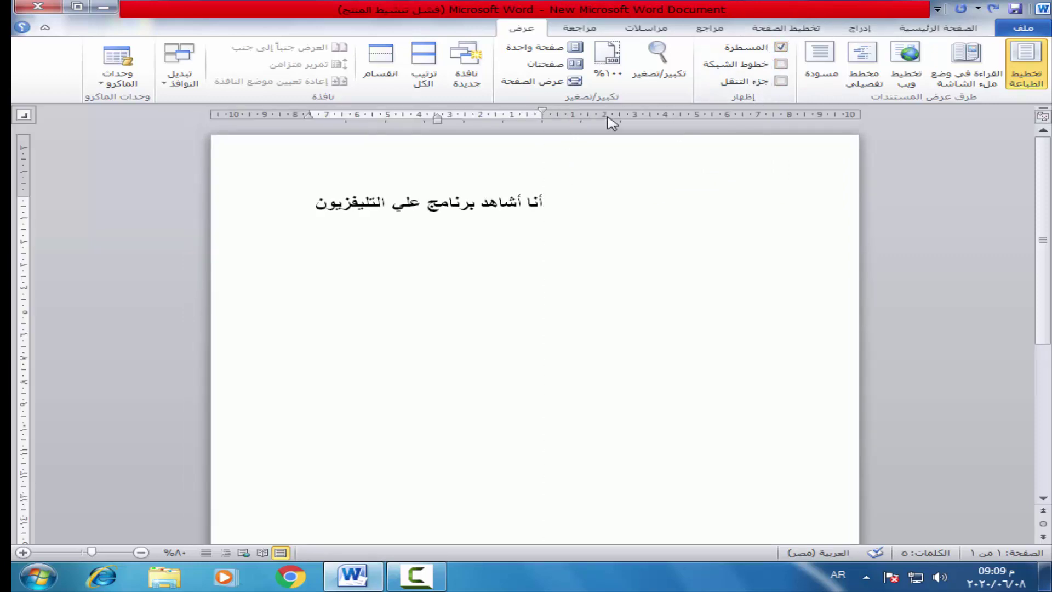
# Step: Check the margin and paper settings in Page Setup without changing them, and reduce the right page margin to about 3 cm on the ruler
pyautogui.doubleClick(542, 114)
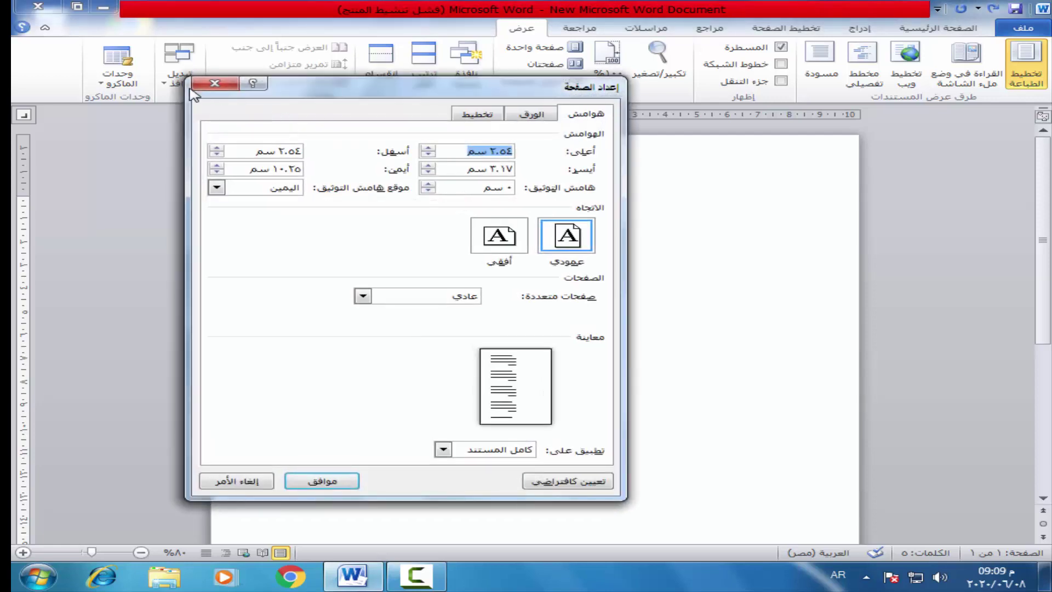
pyautogui.doubleClick(545, 114)
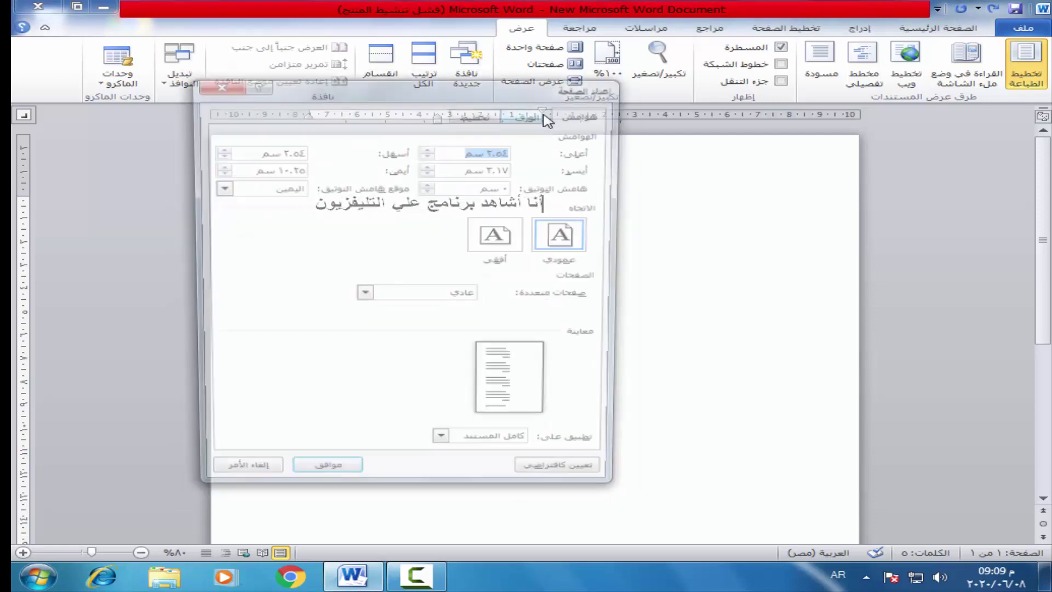
pyautogui.click(543, 115)
pyautogui.click(219, 85)
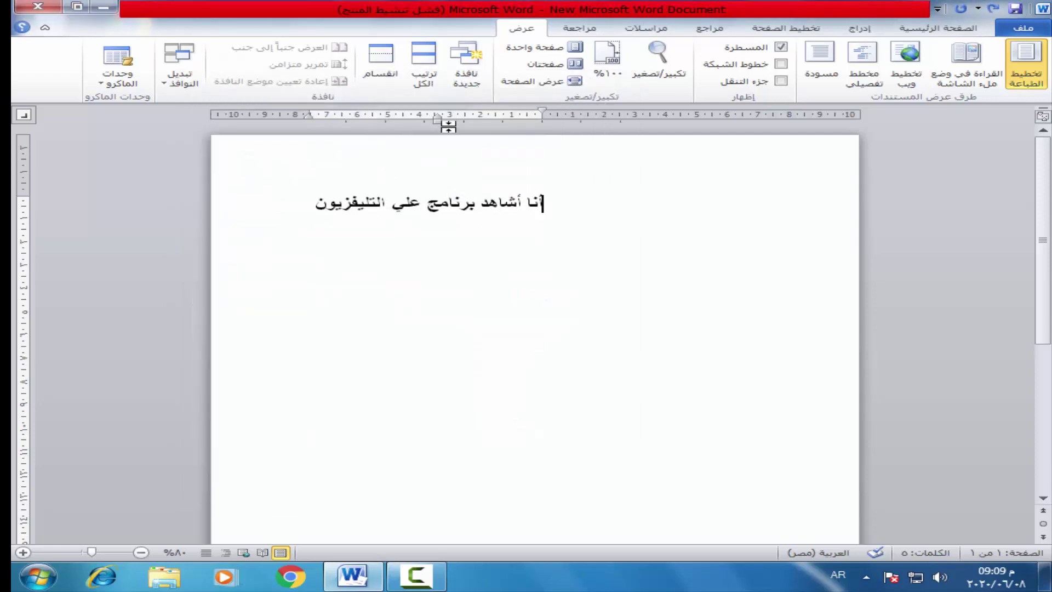
pyautogui.doubleClick(544, 114)
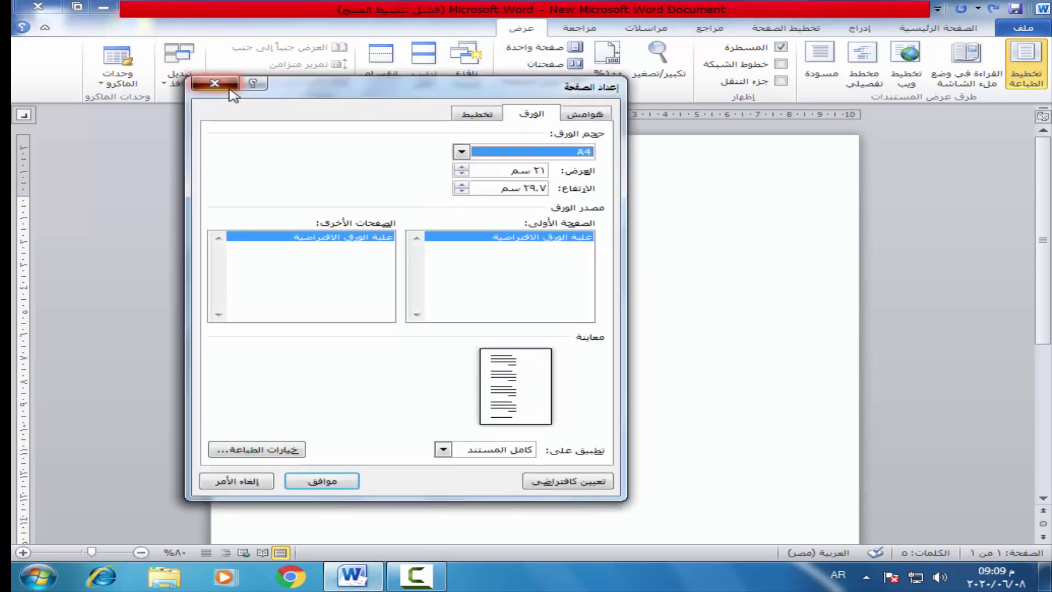
pyautogui.click(222, 84)
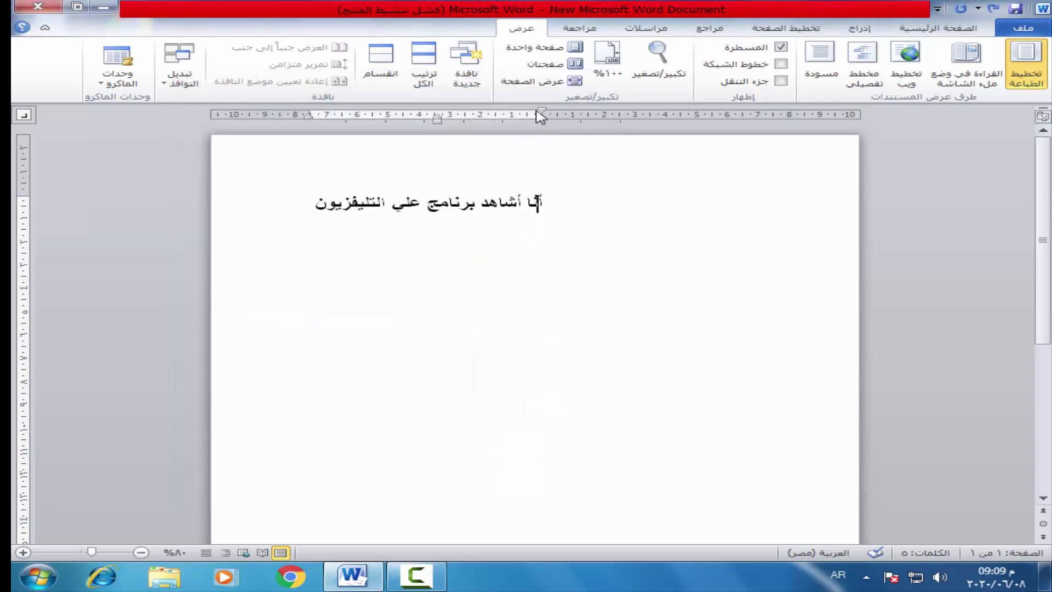
pyautogui.moveTo(541, 112); pyautogui.dragTo(765, 112)
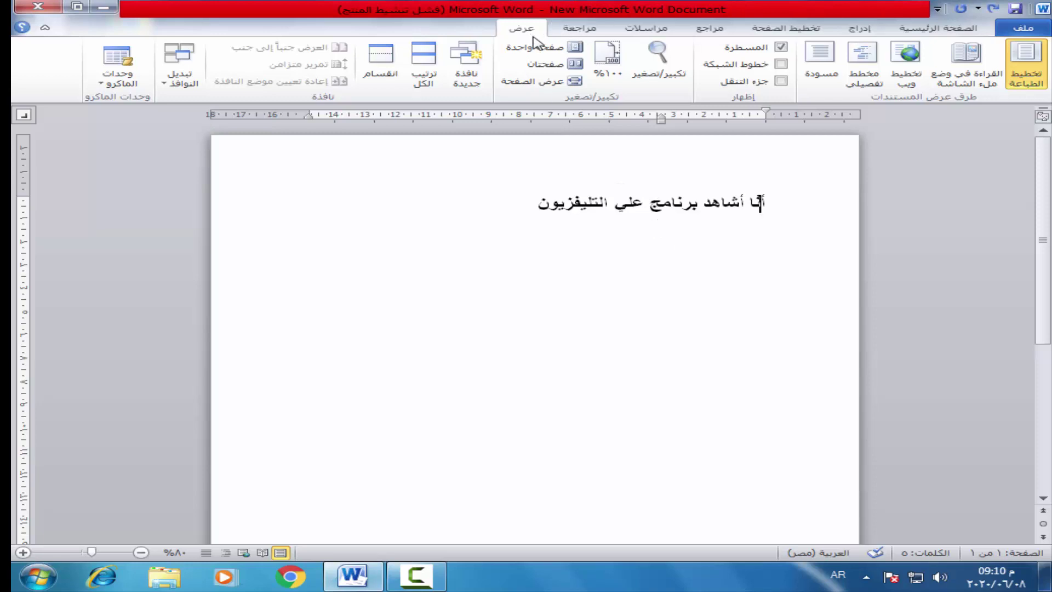
# Step: Set the document's zoom to a custom 50%
pyautogui.click(661, 75)
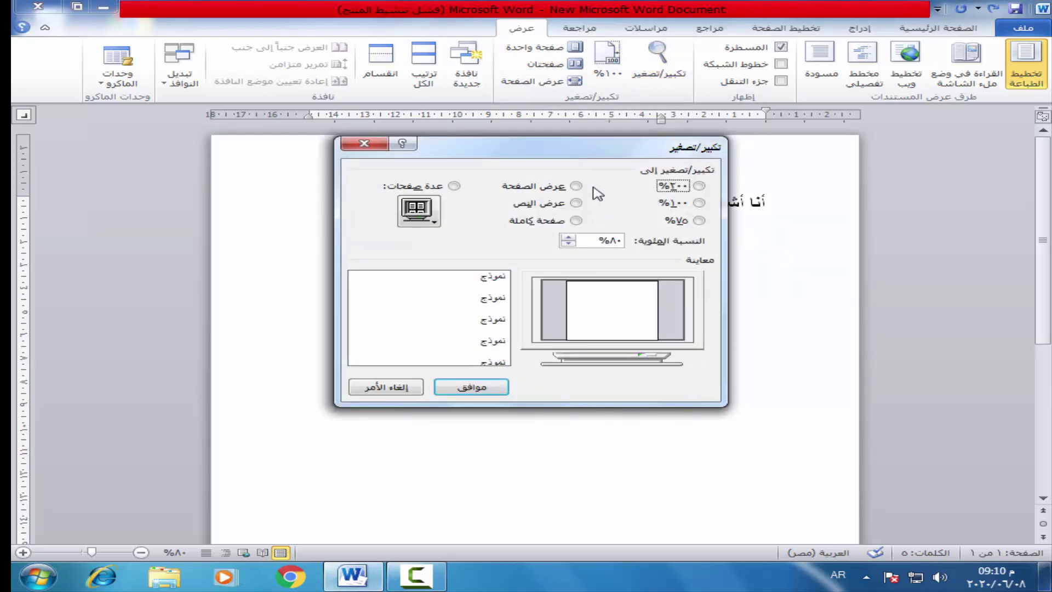
pyautogui.doubleClick(609, 245)
pyautogui.write('50')
pyautogui.click(498, 388)
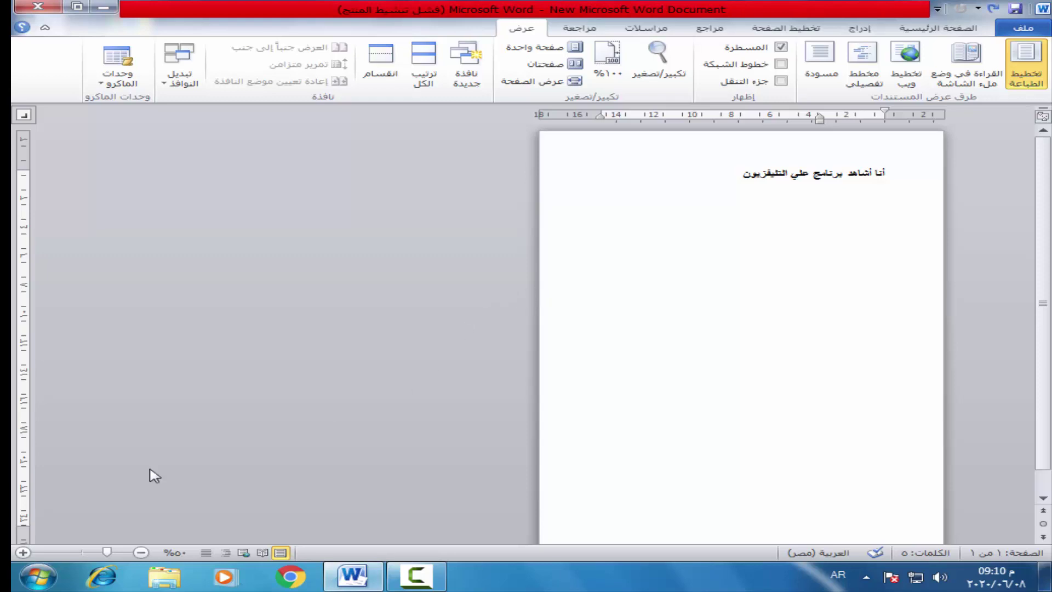
pyautogui.click(38, 577)
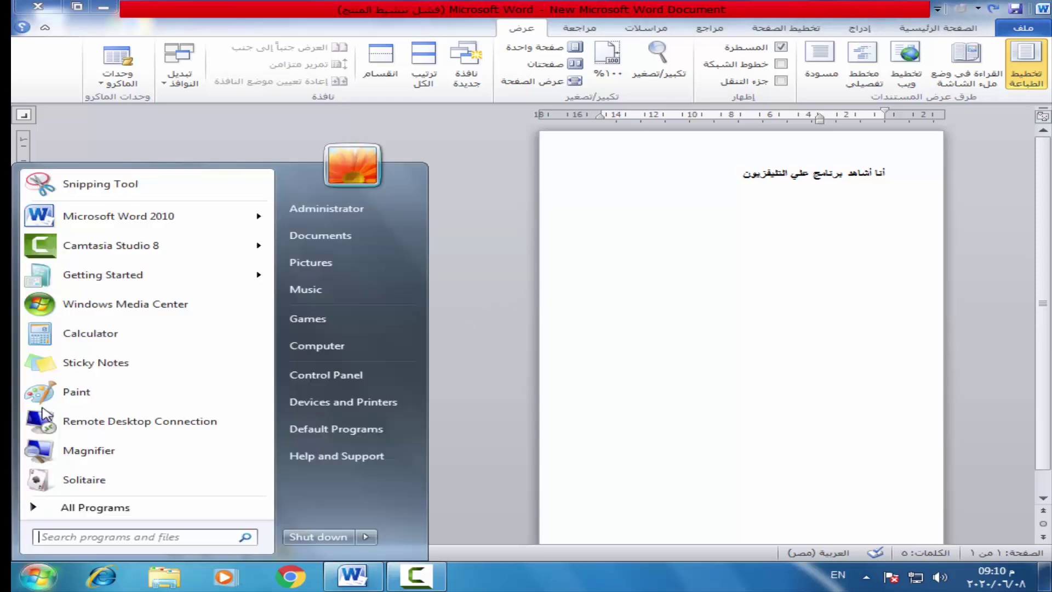
pyautogui.click(106, 505)
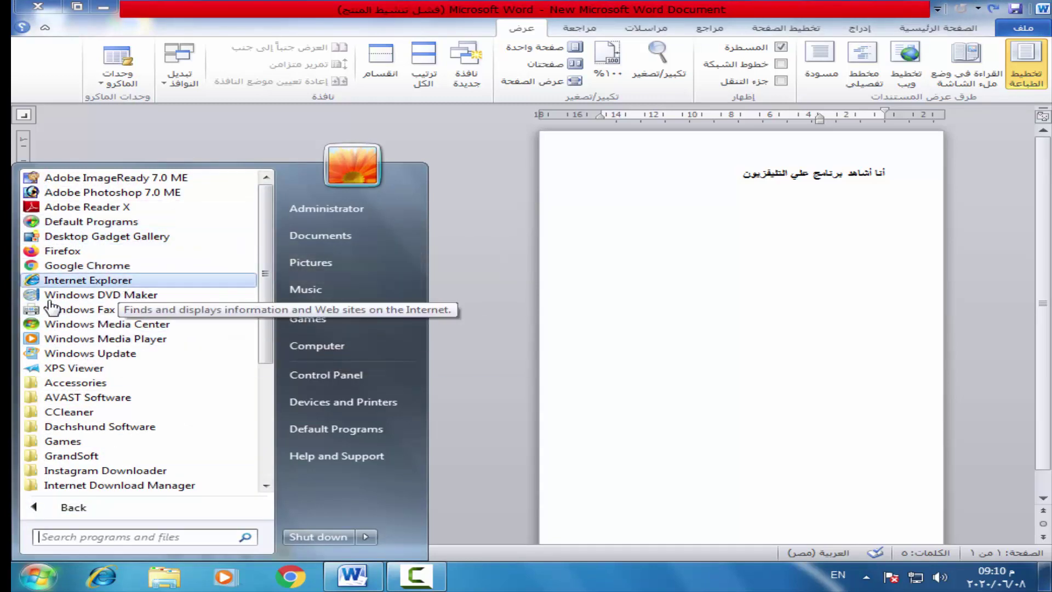
pyautogui.scroll(-5, 65, 425)
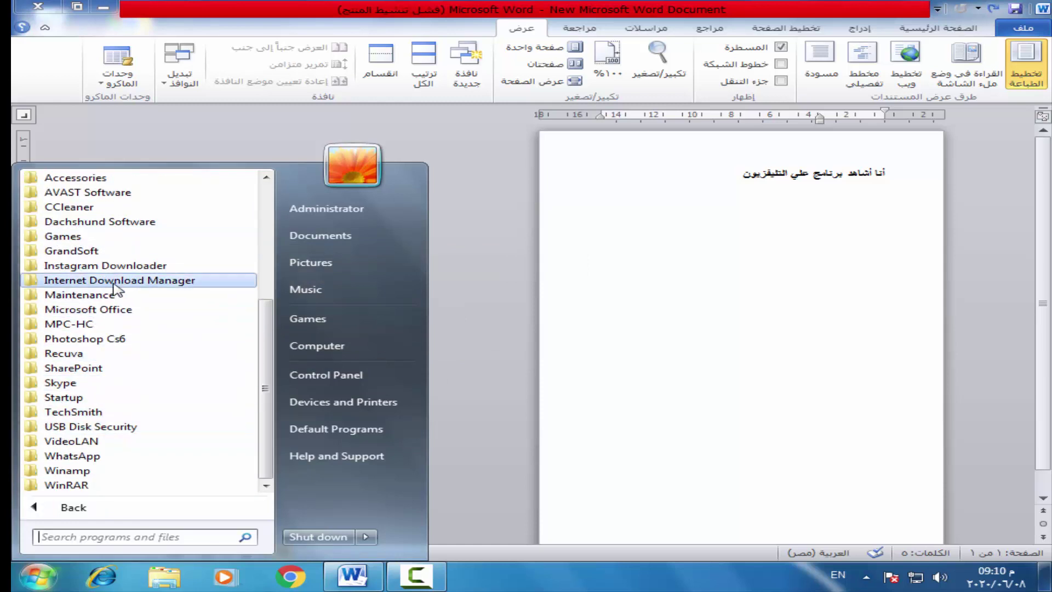
pyautogui.click(499, 214)
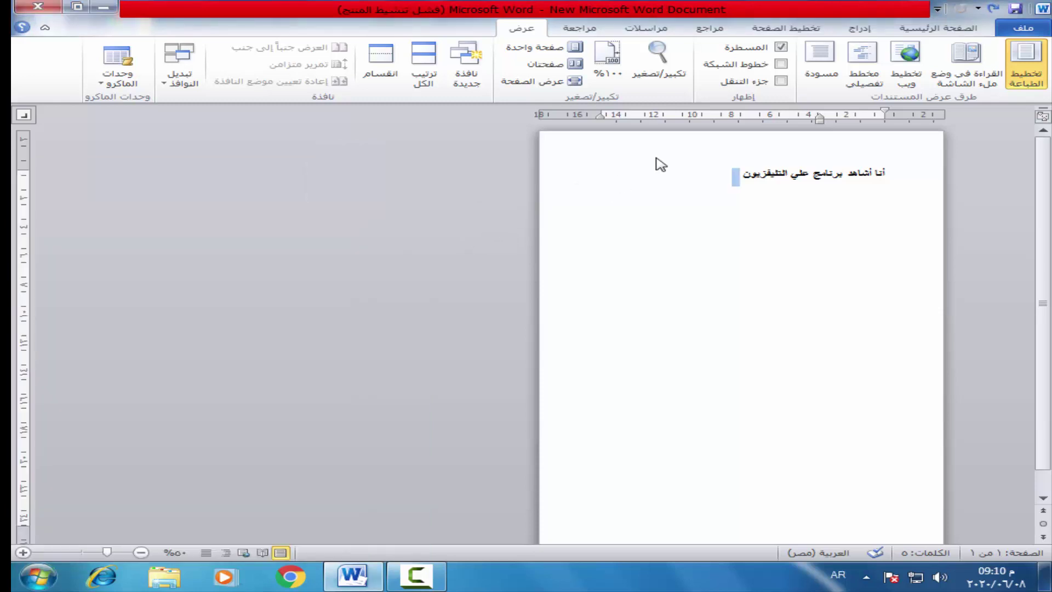
# Step: Open the existing Arabic research document about Red Sea headlands from the college programs folder on the film (E:) drive
pyautogui.click(1035, 31)
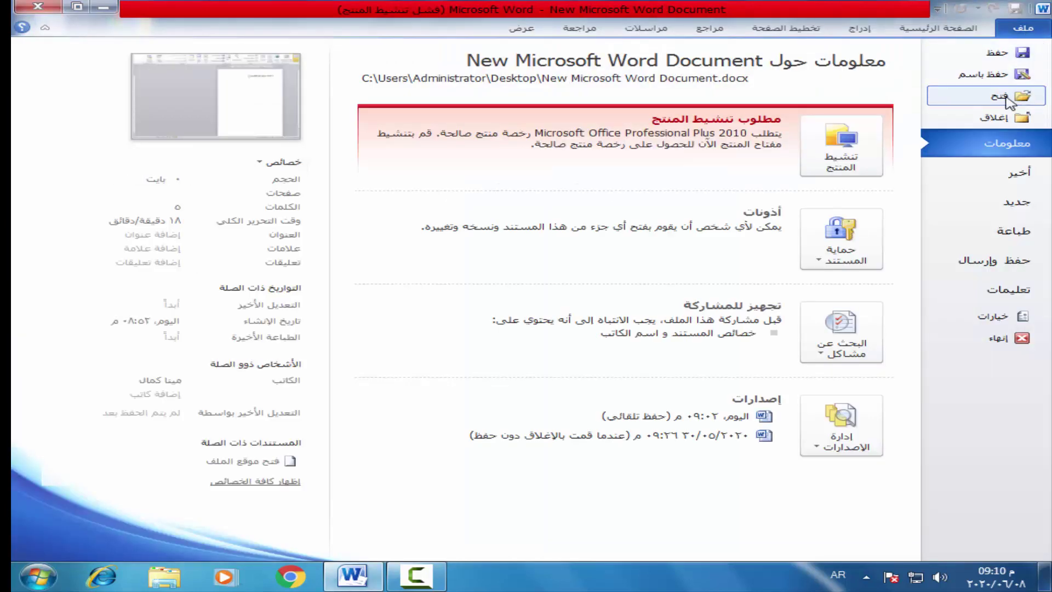
pyautogui.press('Escape')
pyautogui.hotkey('ctrl', 'o')
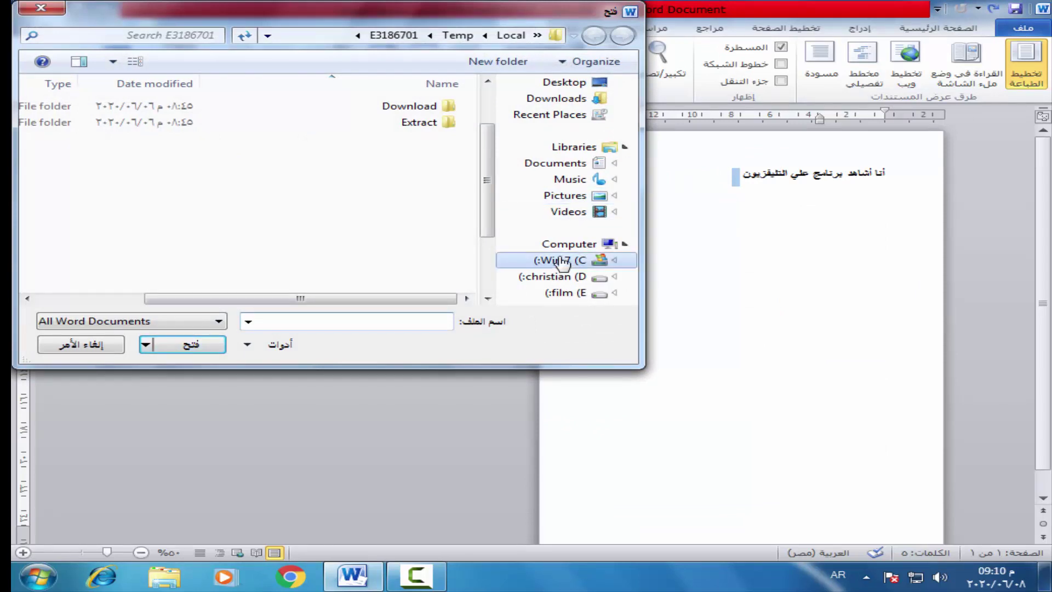
pyautogui.click(569, 292)
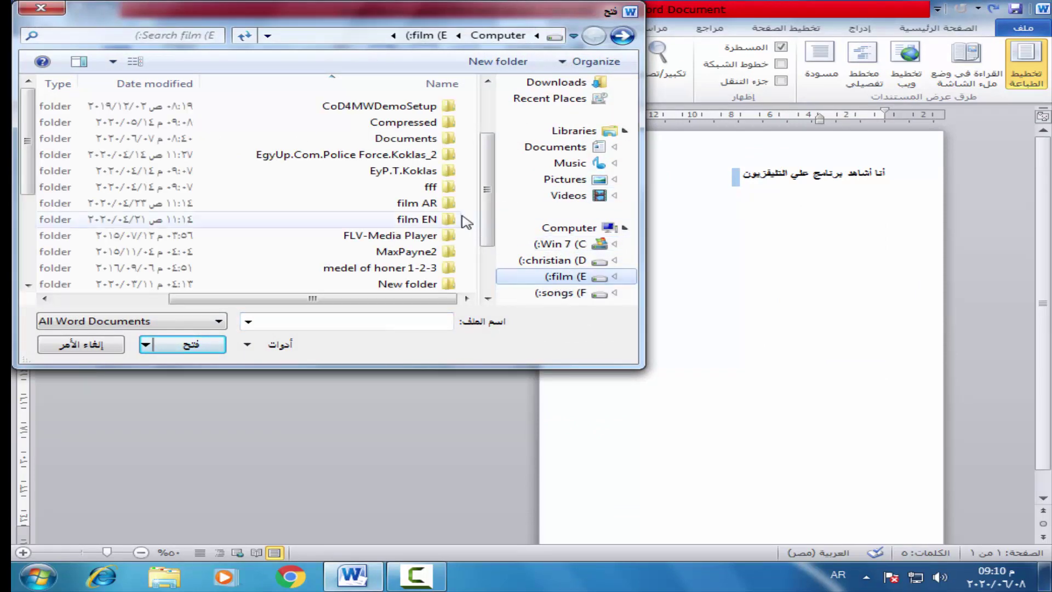
pyautogui.scroll(-2, 417, 189)
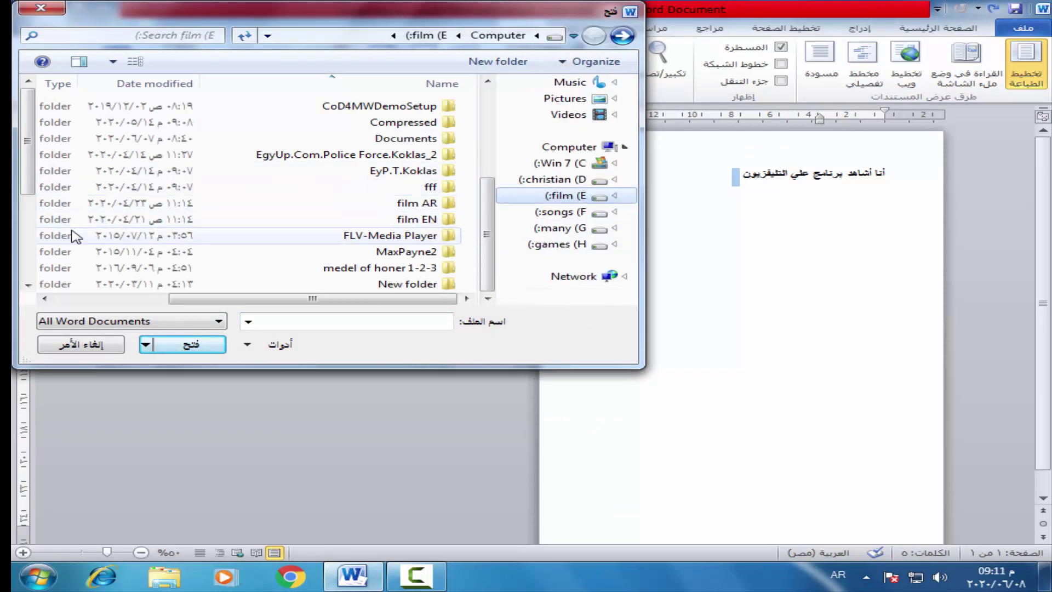
pyautogui.scroll(-3, 33, 235)
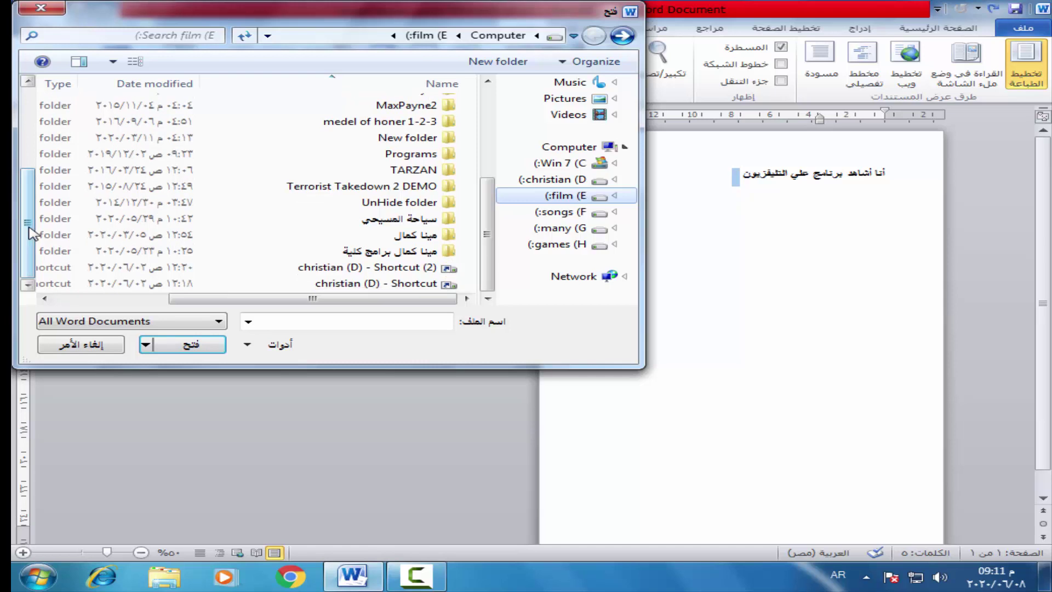
pyautogui.doubleClick(329, 239)
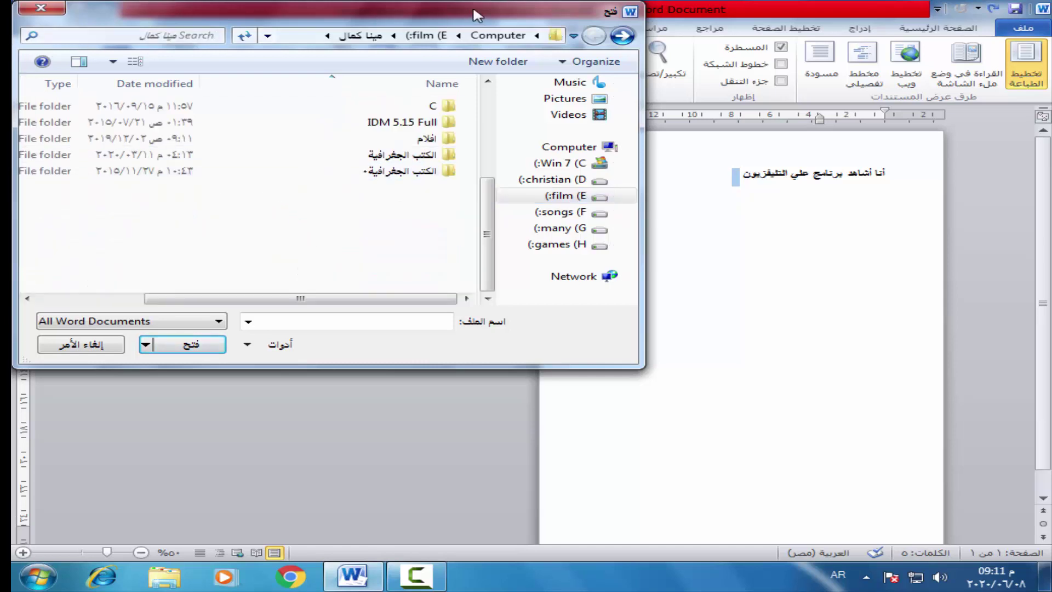
pyautogui.click(622, 36)
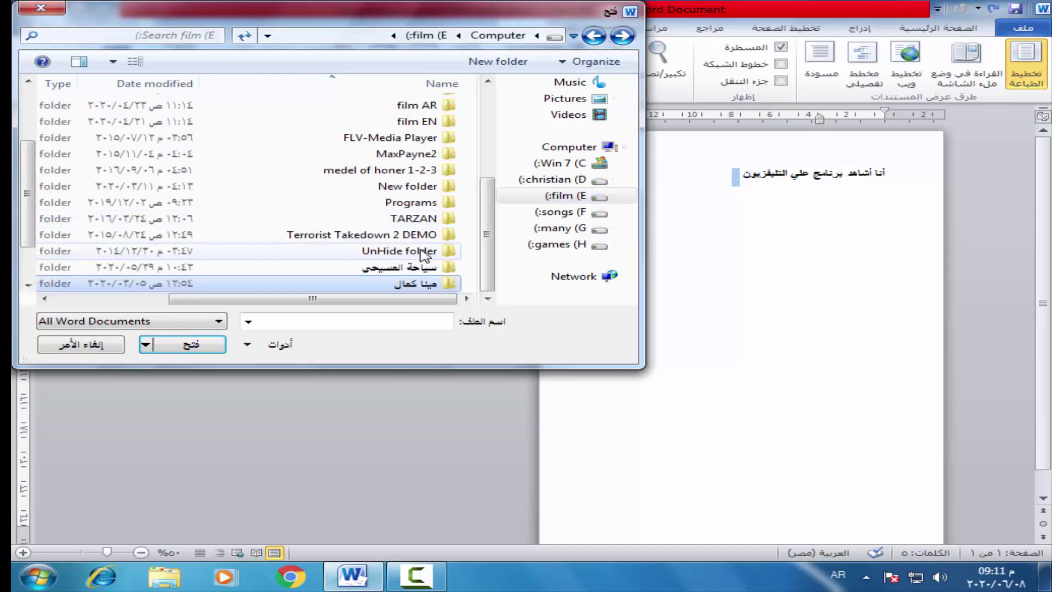
pyautogui.scroll(-1, 403, 258)
pyautogui.doubleClick(400, 253)
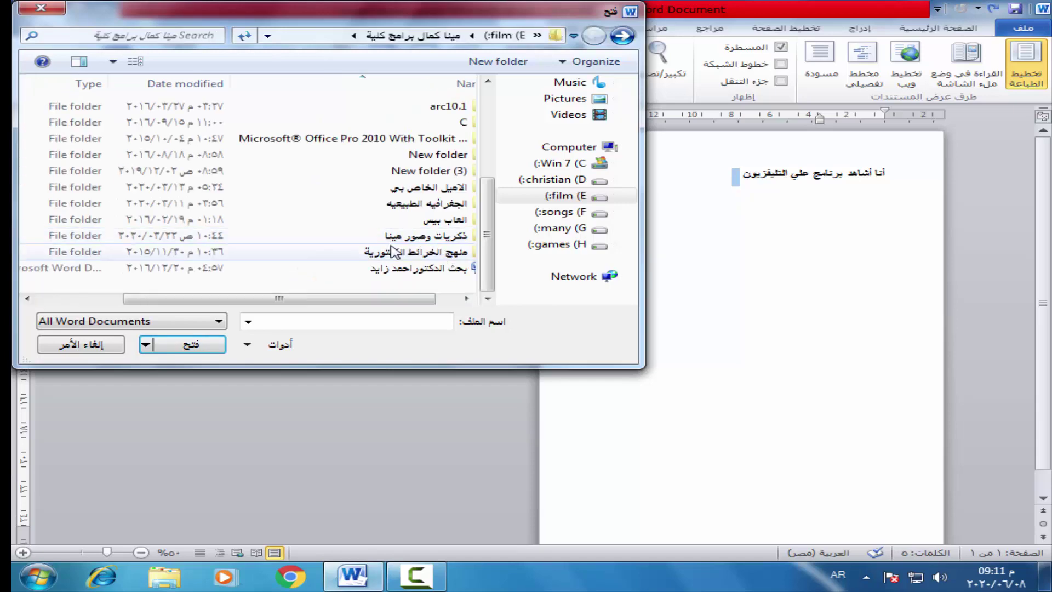
pyautogui.doubleClick(408, 268)
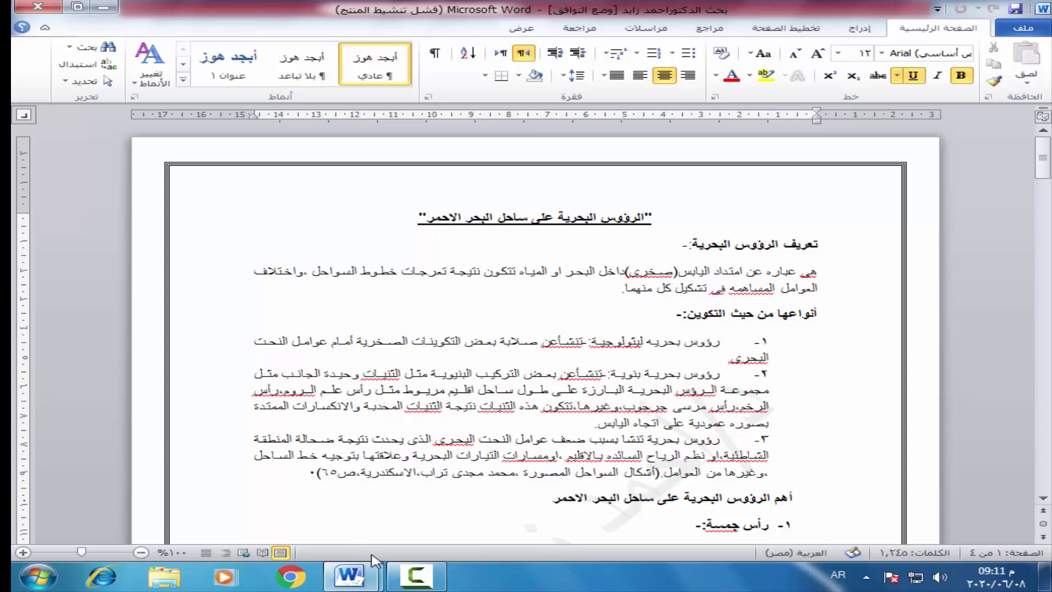
# Step: Return to New Microsoft Word Document and restore its wide right page margin of about 10.25 cm
pyautogui.moveTo(351, 576)
pyautogui.click(282, 521)
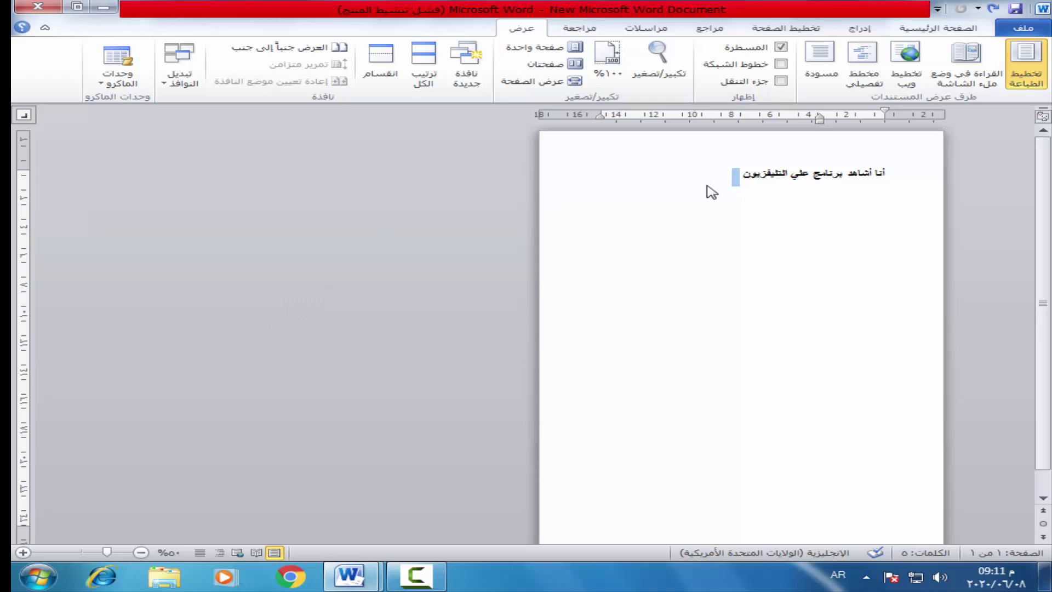
pyautogui.press('ctrl+Shift_L')
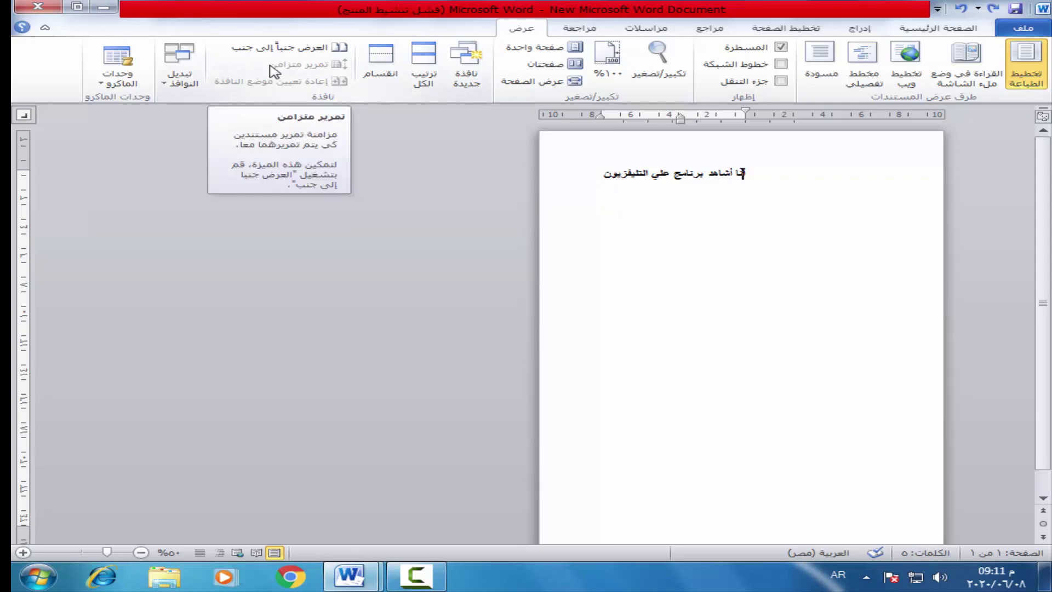
# Step: Use Switch Windows to go to the research document and back to New Microsoft Word Document
pyautogui.click(186, 64)
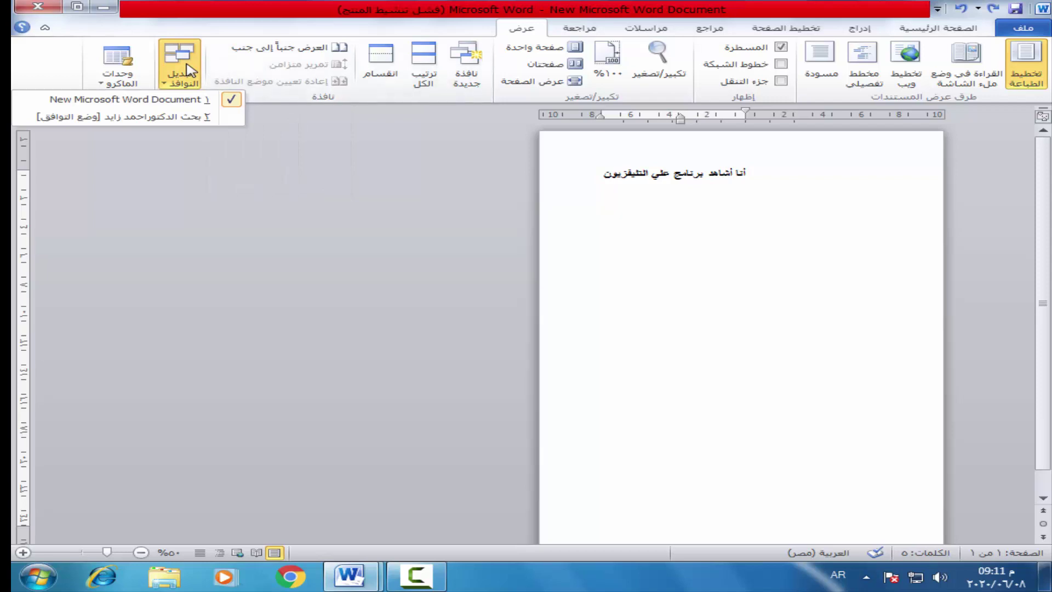
pyautogui.click(172, 116)
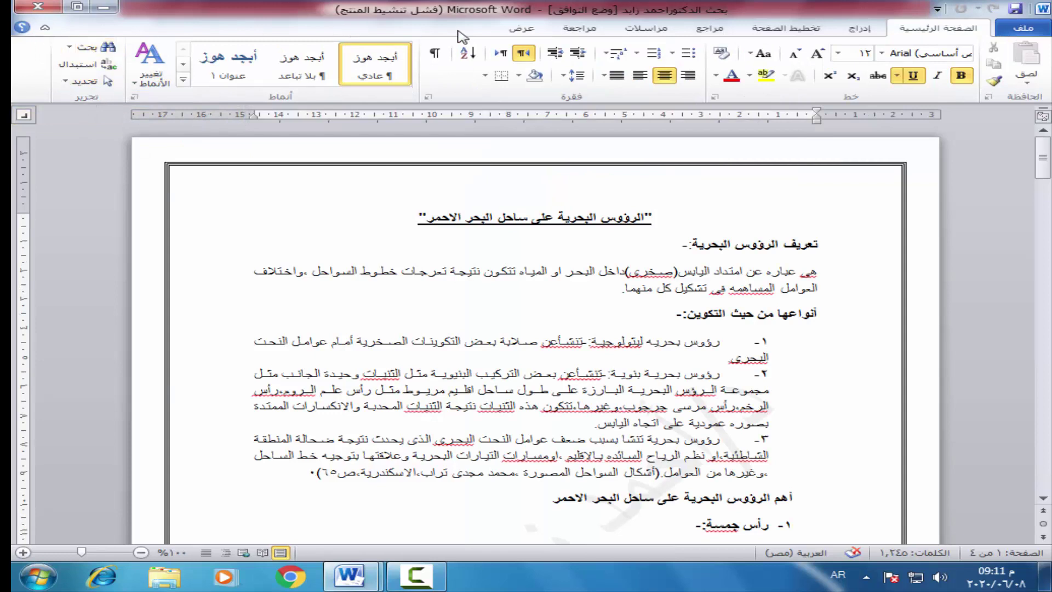
pyautogui.click(510, 28)
pyautogui.click(183, 64)
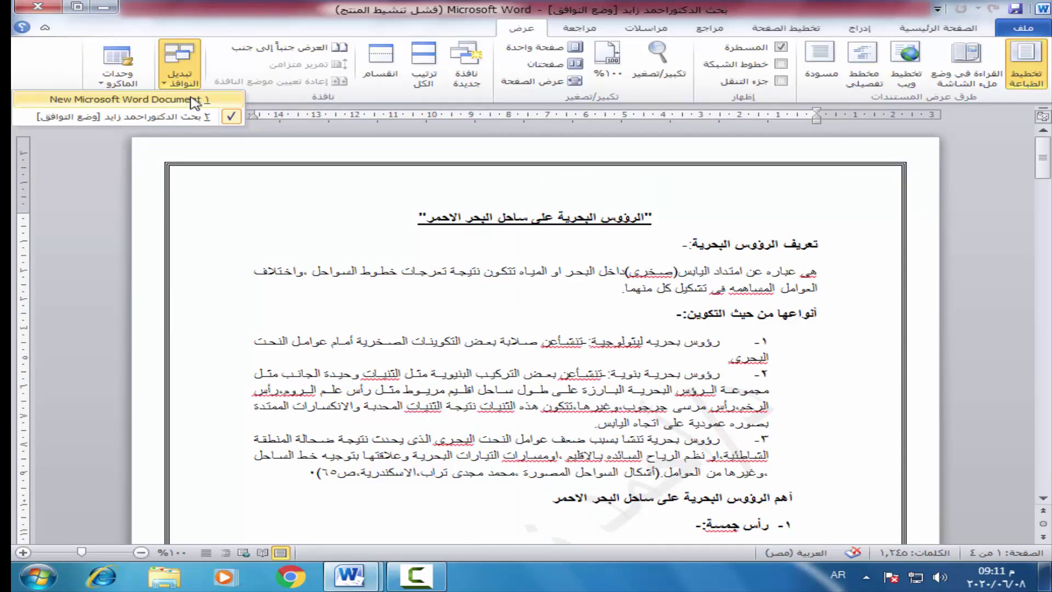
pyautogui.click(131, 100)
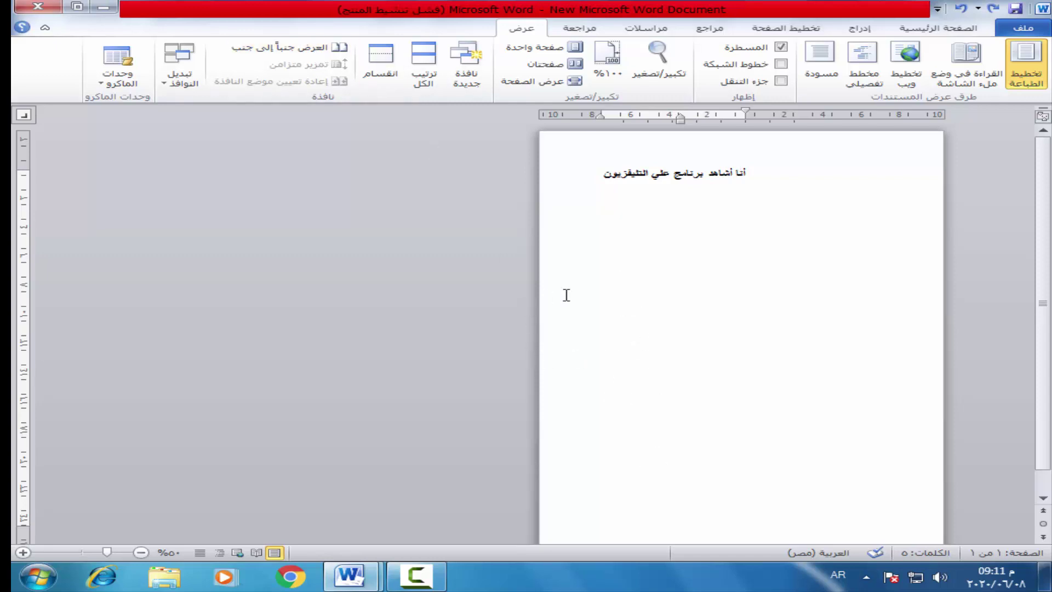
# Step: Set the document's zoom to 100%
pyautogui.click(657, 60)
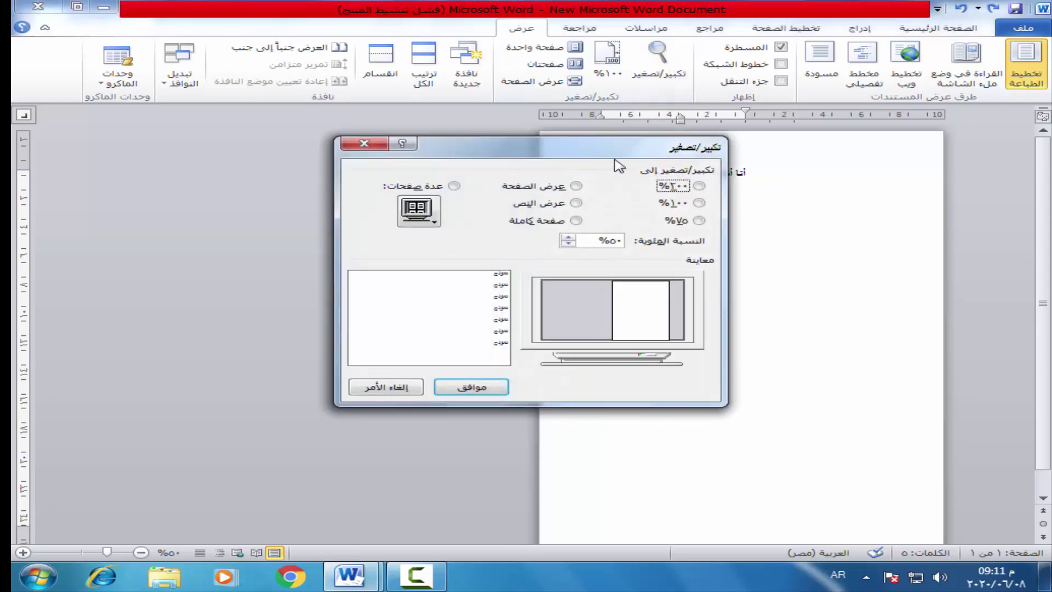
pyautogui.click(699, 203)
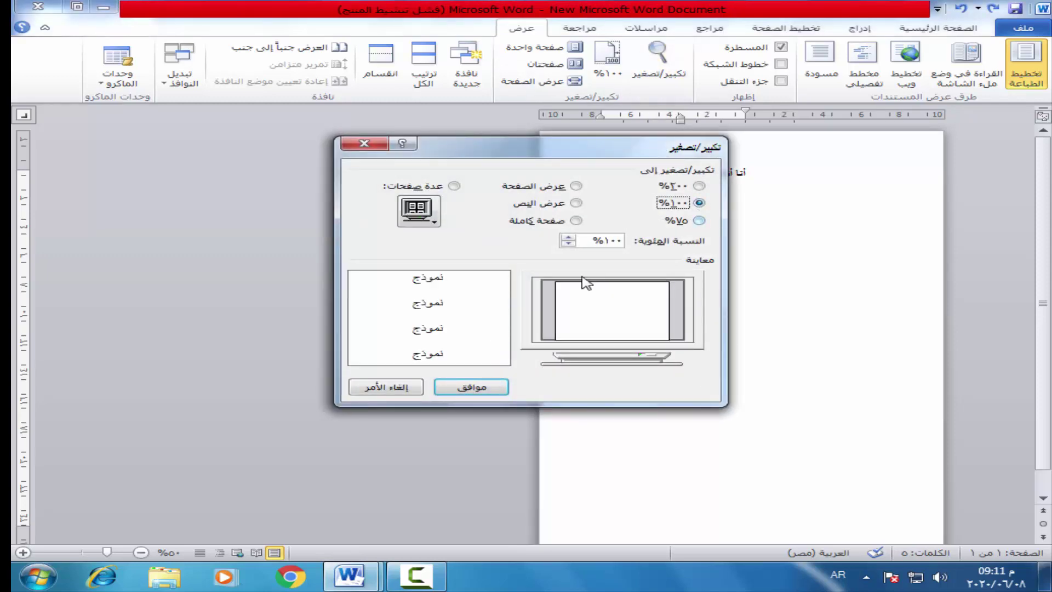
pyautogui.click(470, 387)
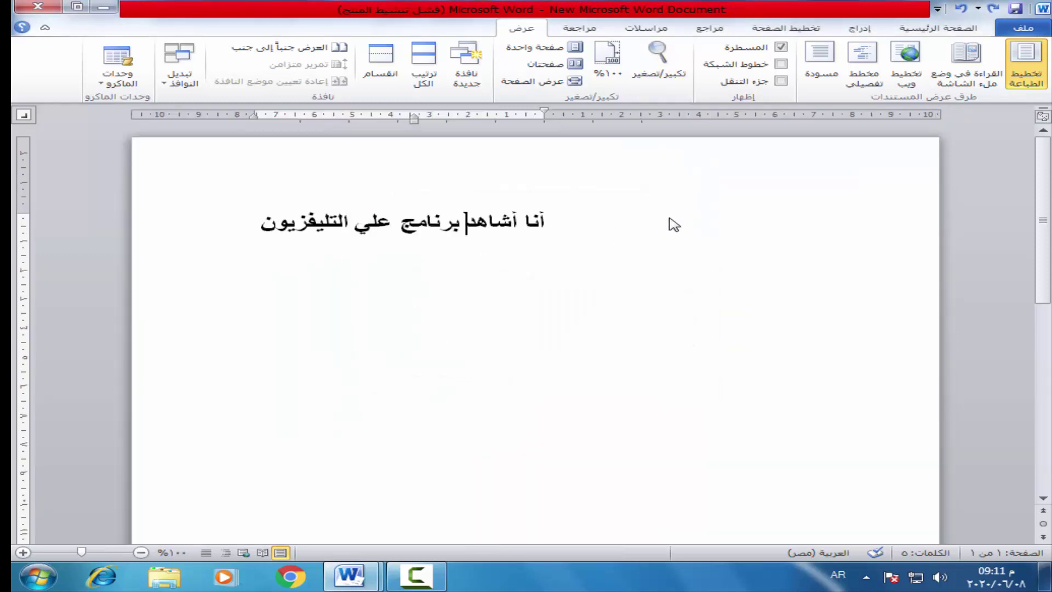
# Step: Select the sentence and shift its first-line indent about 6 cm into the right margin on the ruler
pyautogui.click(675, 224)
pyautogui.doubleClick(467, 115)
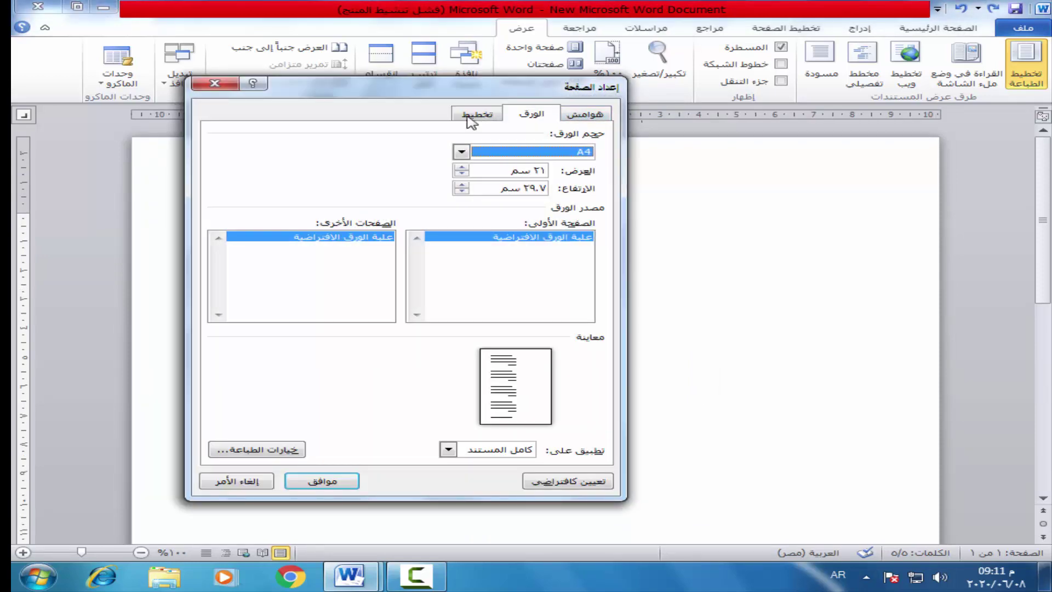
pyautogui.click(234, 85)
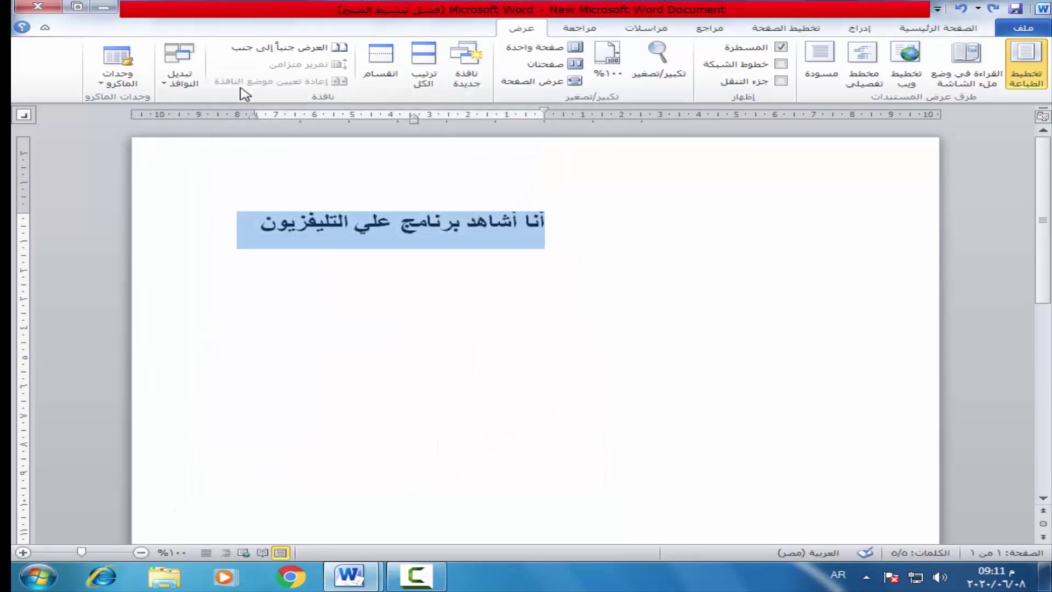
pyautogui.doubleClick(542, 114)
pyautogui.click(208, 85)
pyautogui.moveTo(543, 114); pyautogui.dragTo(775, 132)
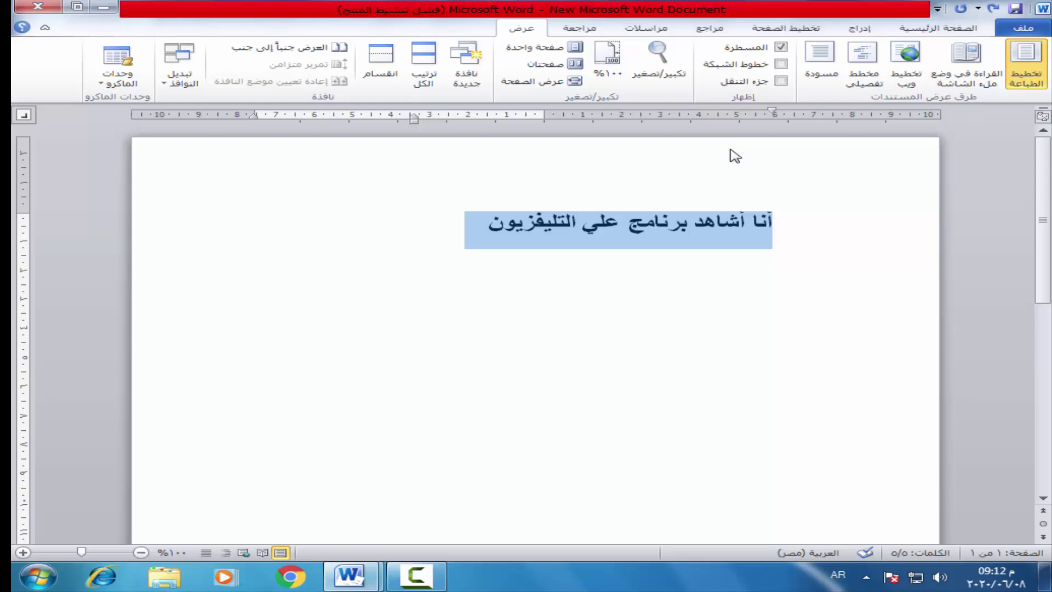
# Step: Replace the selected sentence with "أنا أشاهد التليفزيون" and start a new line below it
pyautogui.press('BackSpace')
pyautogui.write('أنا')
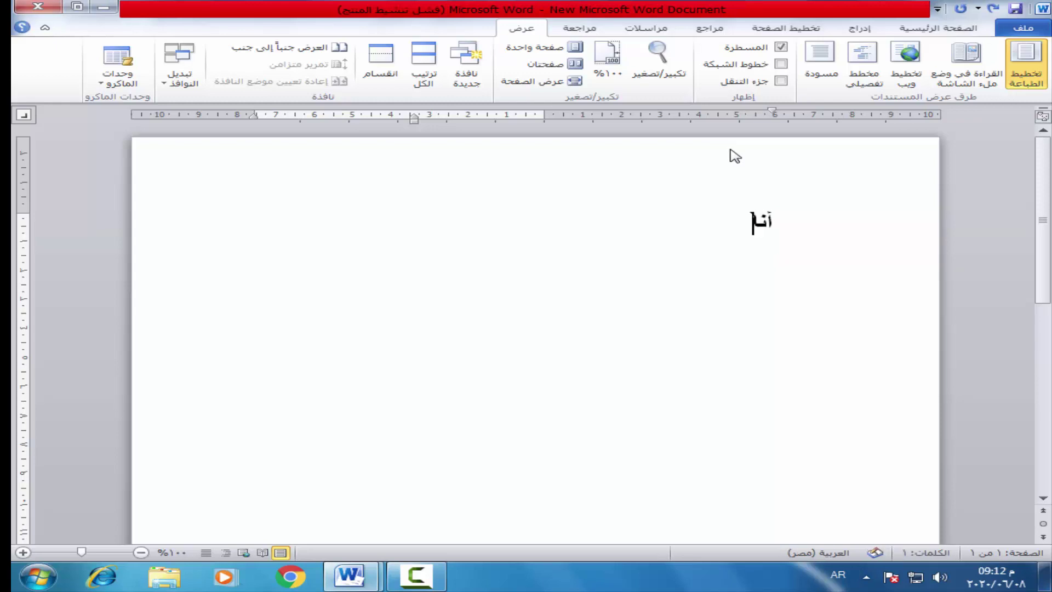
pyautogui.write(' أشاهد')
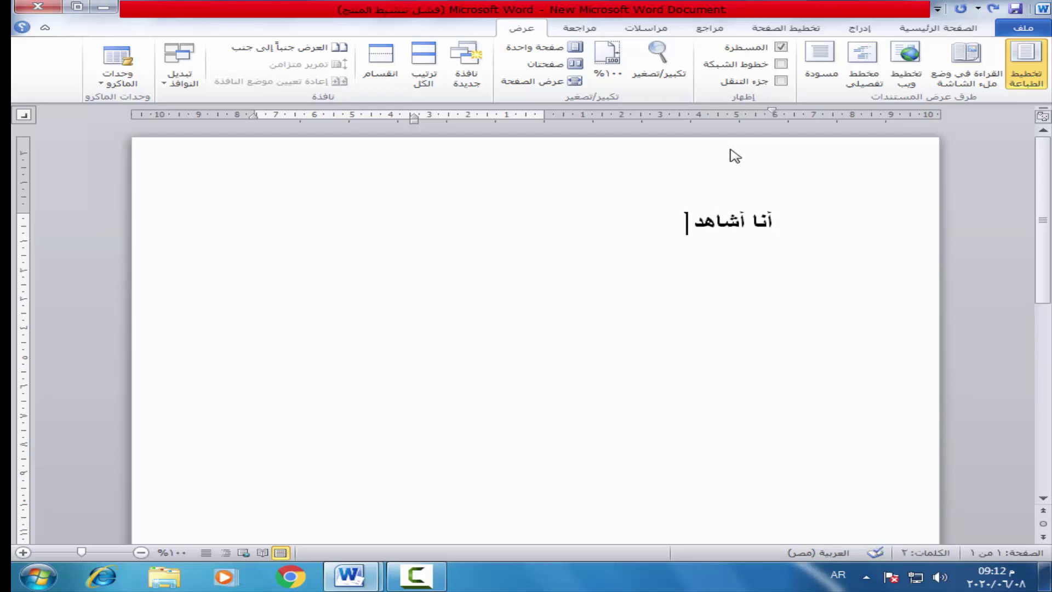
pyautogui.write(' التل')
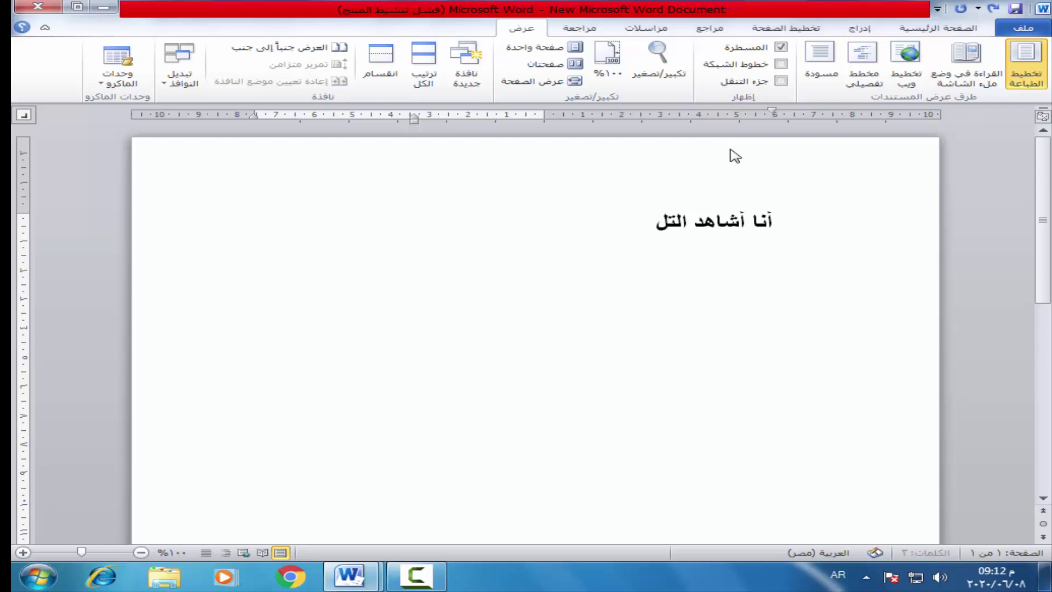
pyautogui.write('يفزيون')
pyautogui.press('Return')
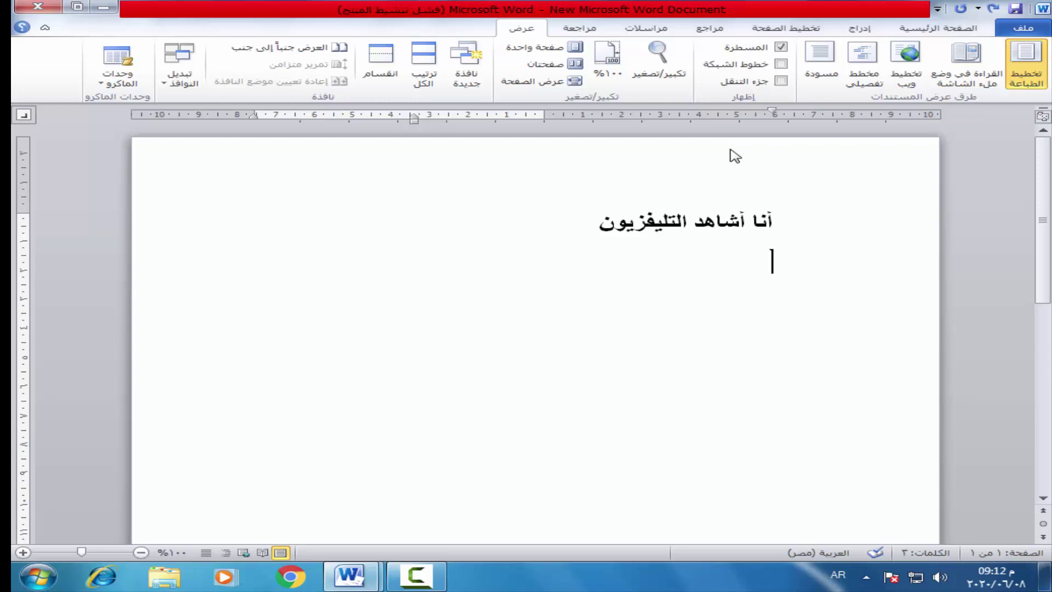
# Step: Write "انا العب كرة قدم" on the second line
pyautogui.write('انا العل')
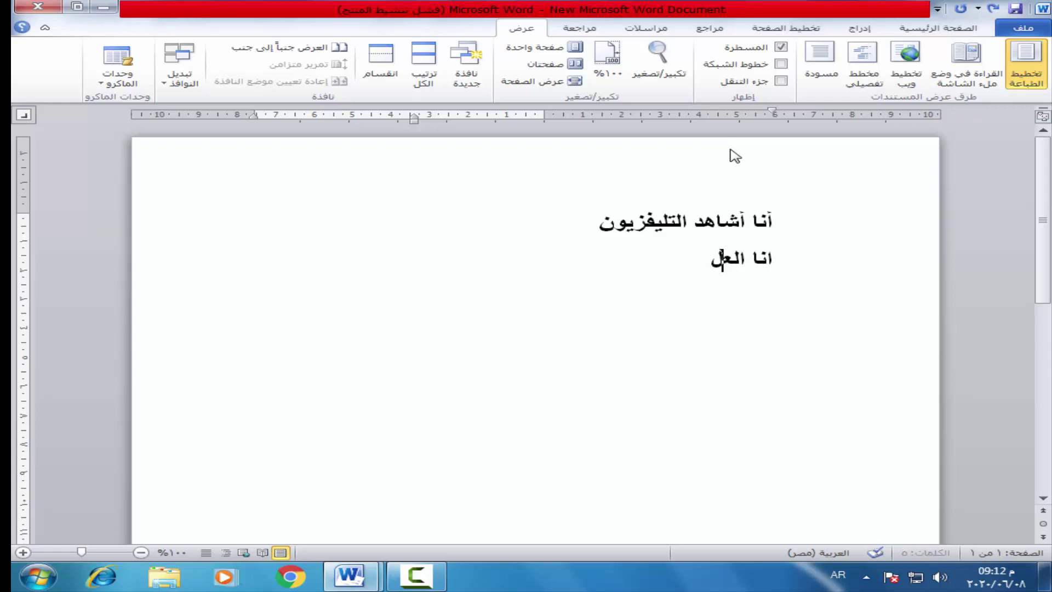
pyautogui.press('BackSpace')
pyautogui.write('ب ك')
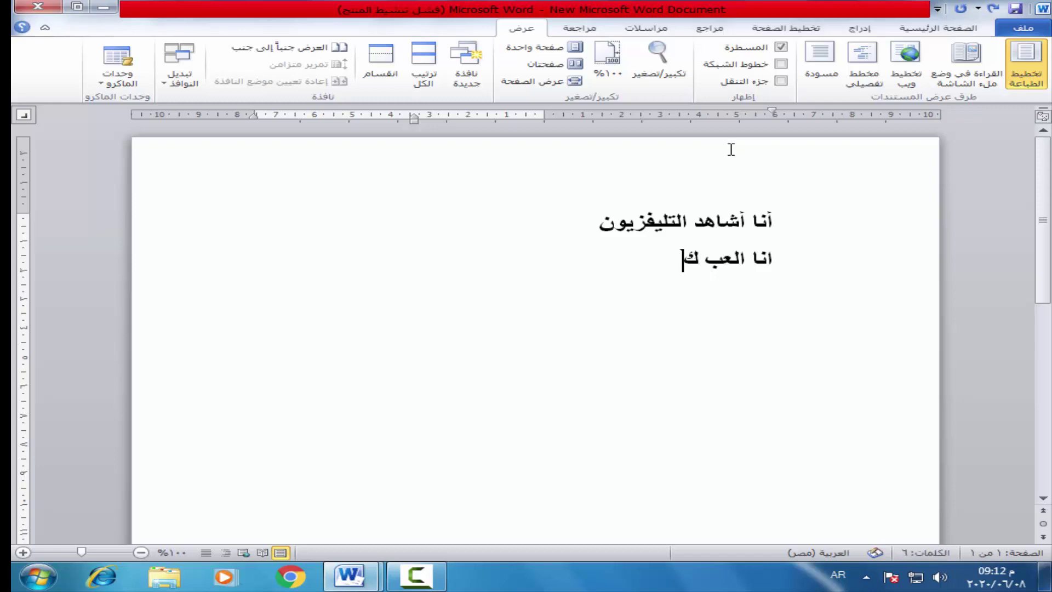
pyautogui.write('رة قدم')
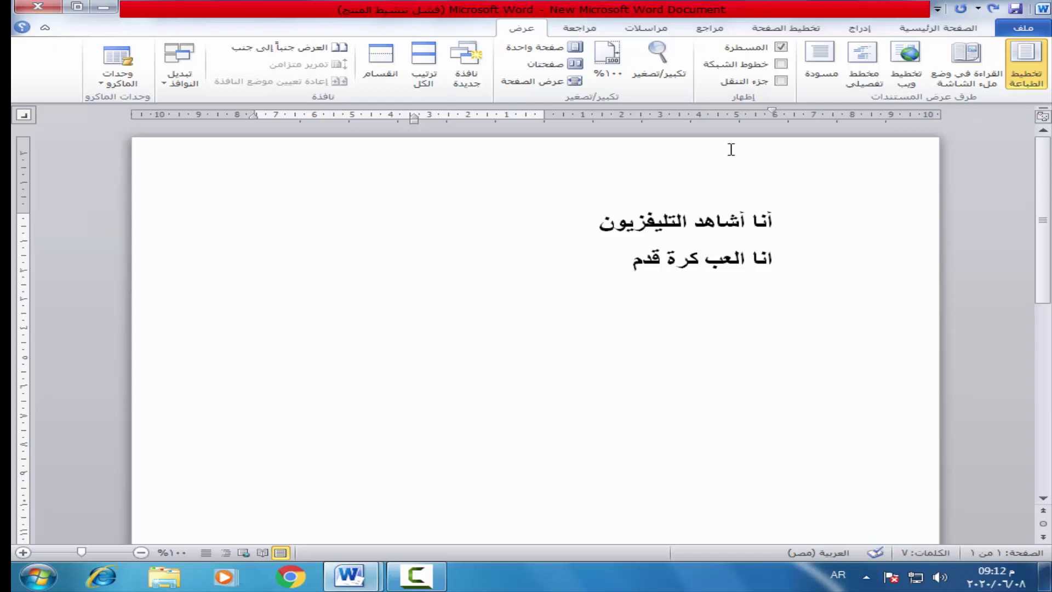
# Step: Save the document and join the second sentence onto the end of the first line
pyautogui.hotkey('ctrl', 's')
pyautogui.click(582, 225)
pyautogui.press('Delete')
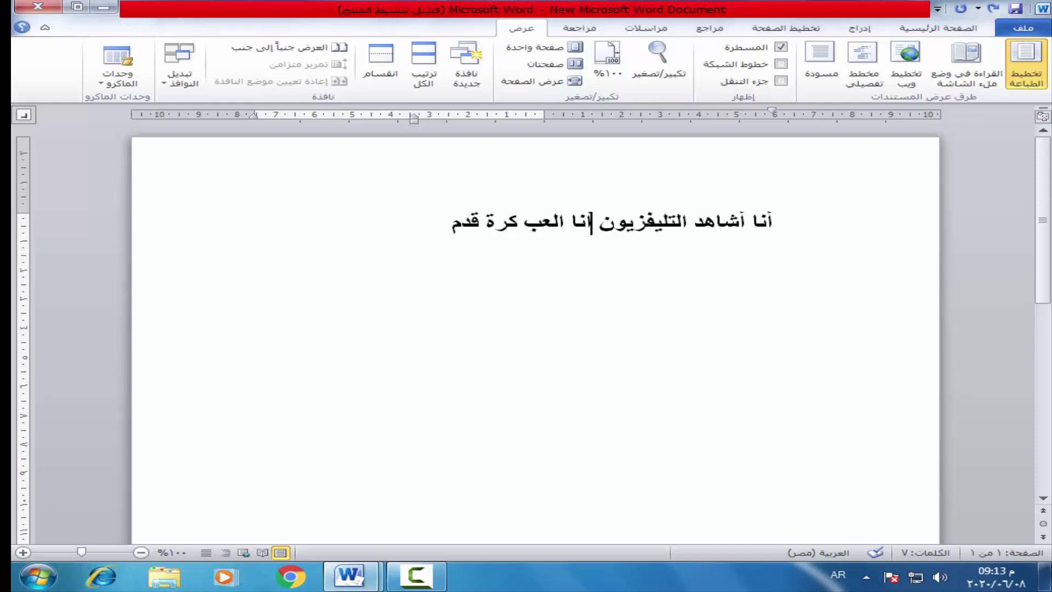
pyautogui.click(417, 575)
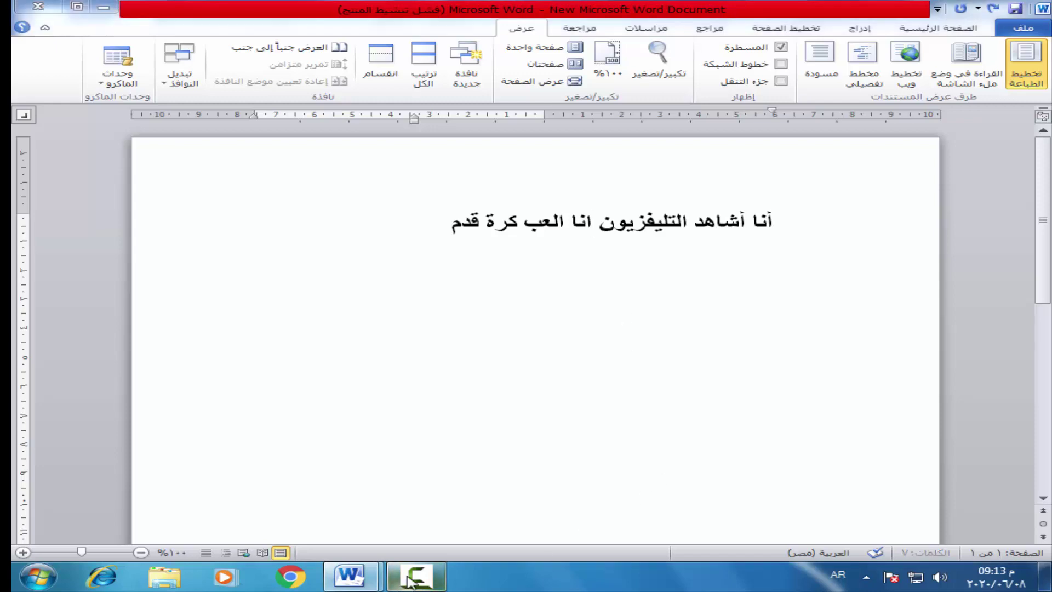
pyautogui.click(486, 49)
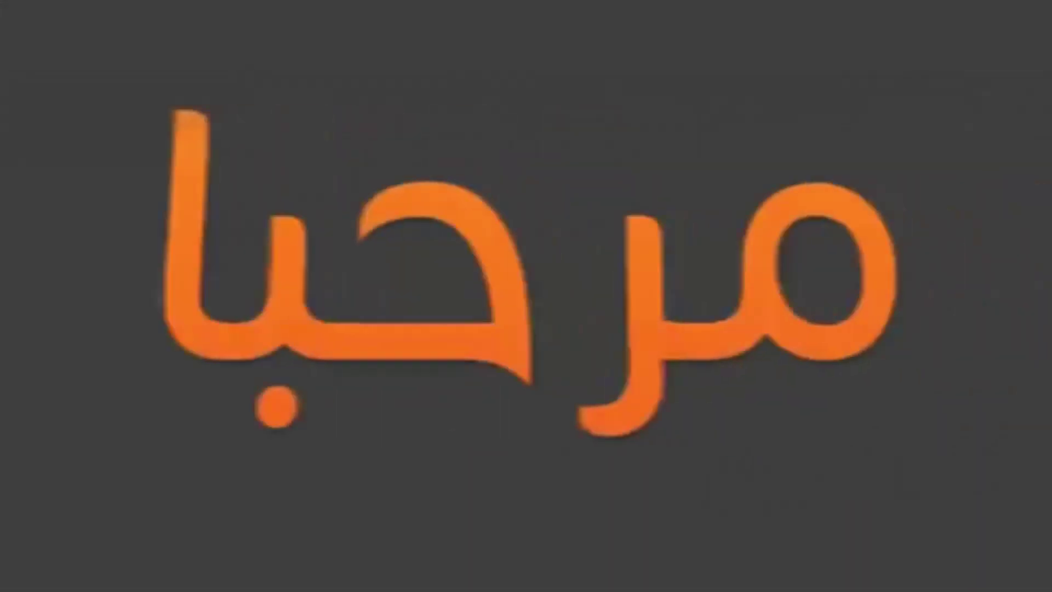